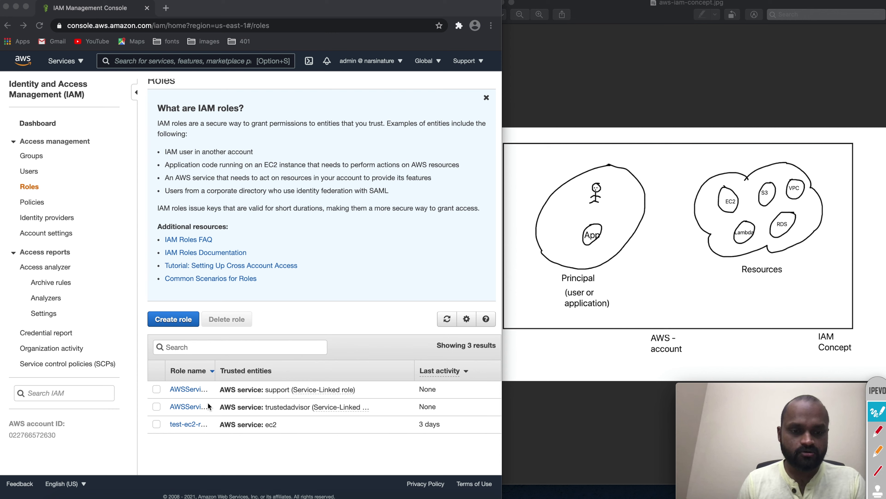
click(213, 363)
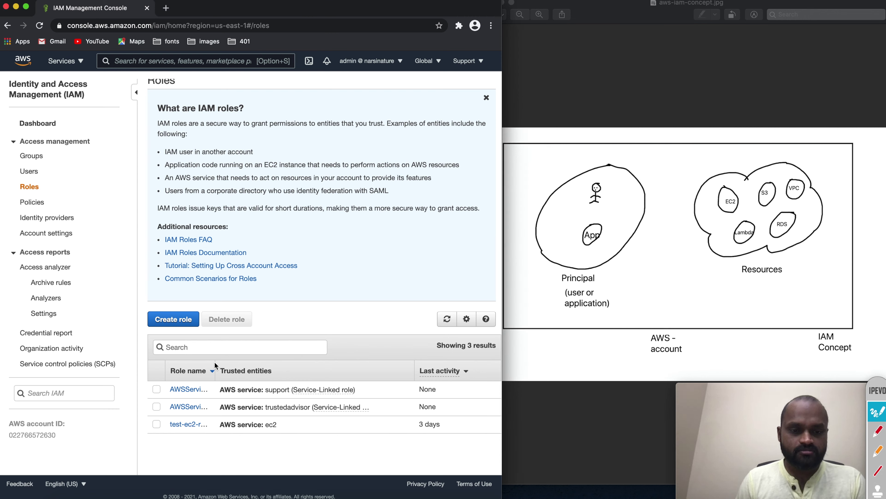
triple_click(215, 365)
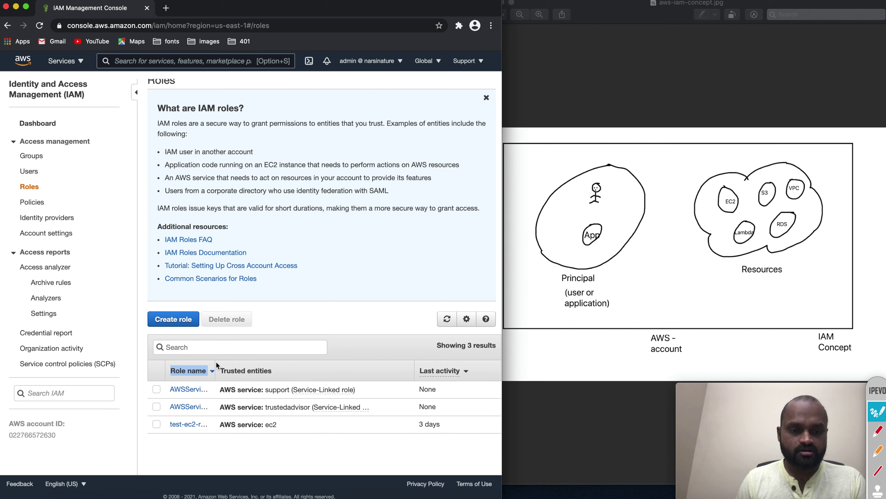
click(294, 320)
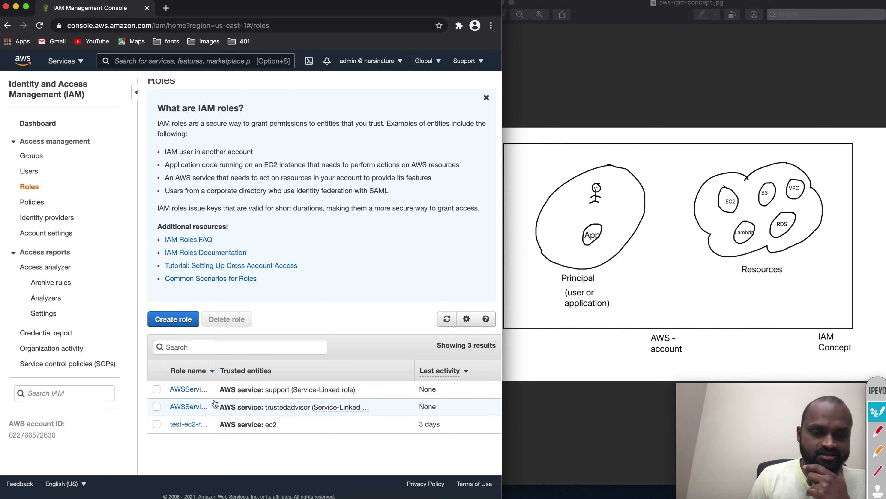
Step: Open the test-ec2-role role and display its attached AmazonS3FullAccess policy as JSON
click(188, 425)
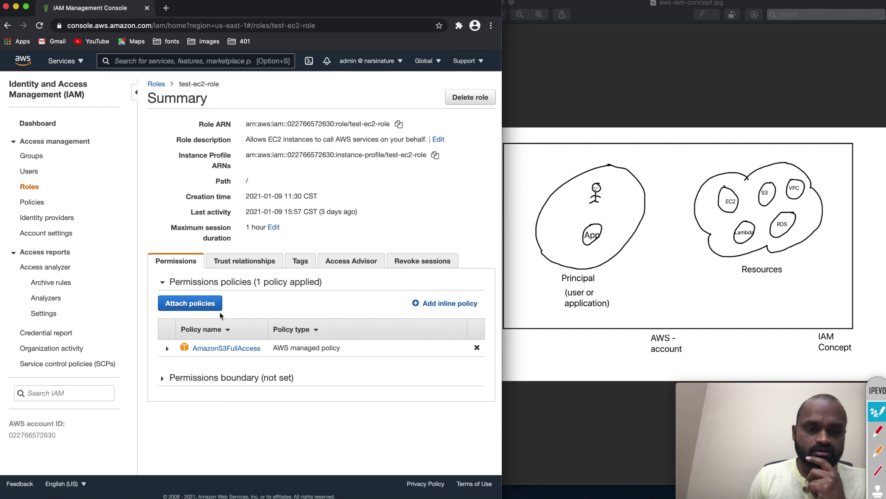
click(167, 350)
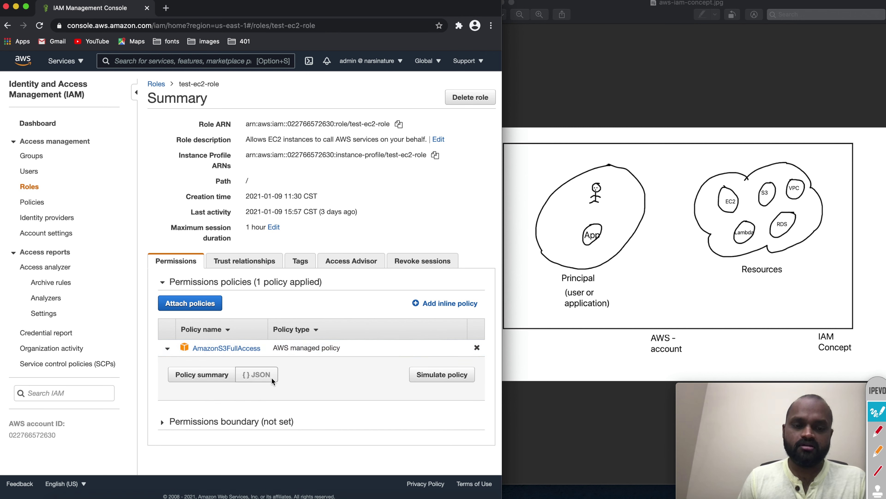
click(258, 373)
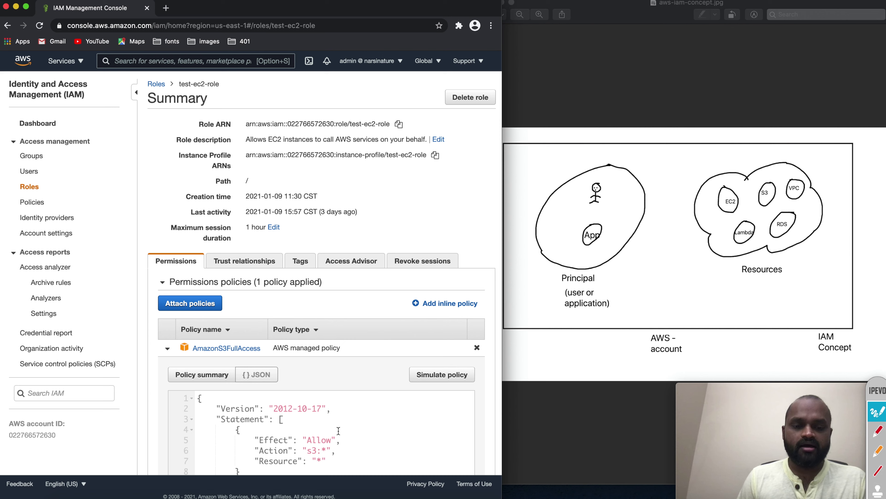
scroll(339, 430, down, 1)
scroll(338, 430, down, 2)
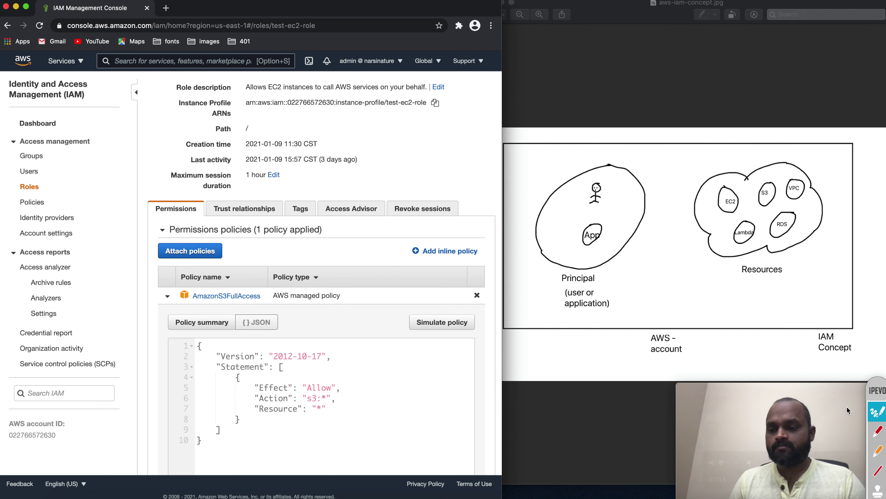
Step: Draw a red circle labelled ROLE in the IAM concept diagram, with a lined policy box beside it and an arrow linking them
click(878, 432)
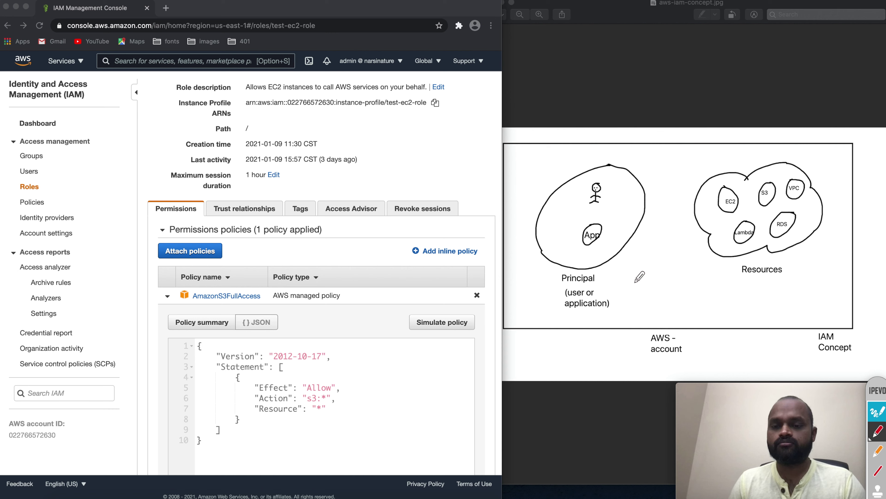
mouse_move(635, 281)
mouse_down()
mouse_move(631, 300)
mouse_move(668, 300)
mouse_move(658, 276)
mouse_move(635, 278)
mouse_up()
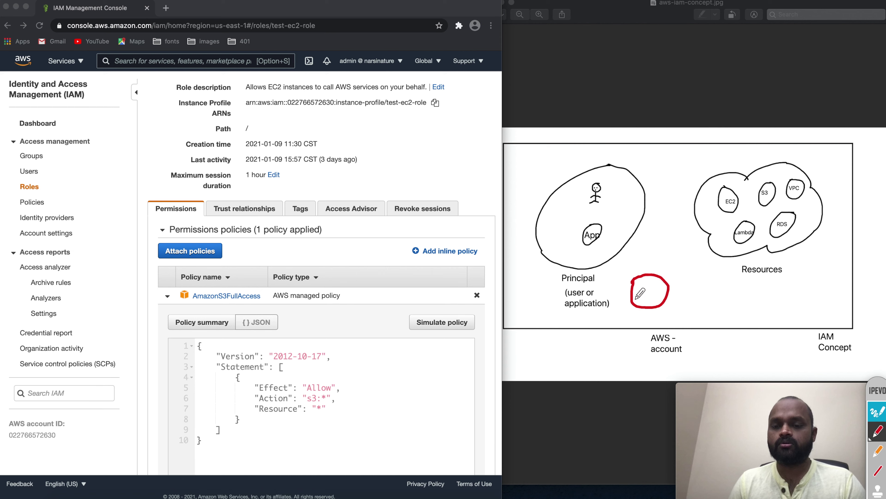
mouse_move(636, 289)
mouse_down()
mouse_move(637, 299)
mouse_move(638, 289)
mouse_move(650, 299)
mouse_move(665, 282)
mouse_move(668, 290)
mouse_up()
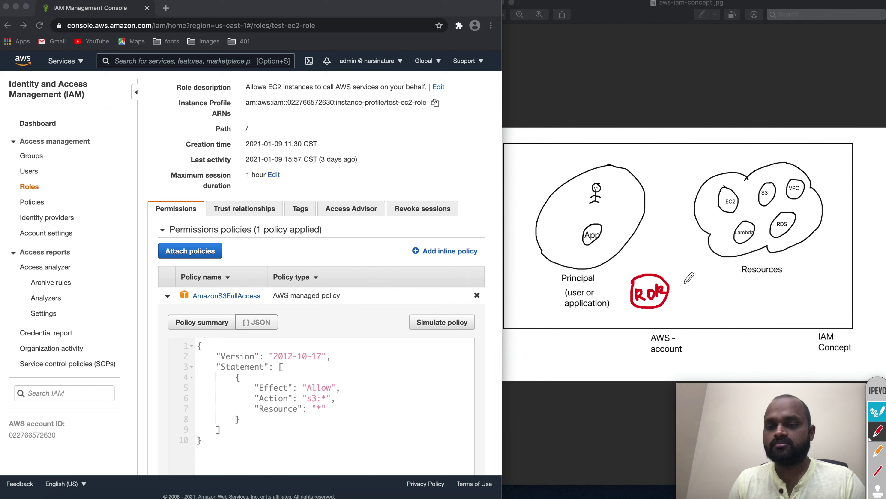
mouse_move(681, 283)
mouse_down()
mouse_move(707, 284)
mouse_move(708, 309)
mouse_move(695, 313)
mouse_move(675, 299)
mouse_move(675, 279)
mouse_move(703, 293)
mouse_move(689, 302)
mouse_move(704, 302)
mouse_move(680, 279)
mouse_move(655, 273)
mouse_up()
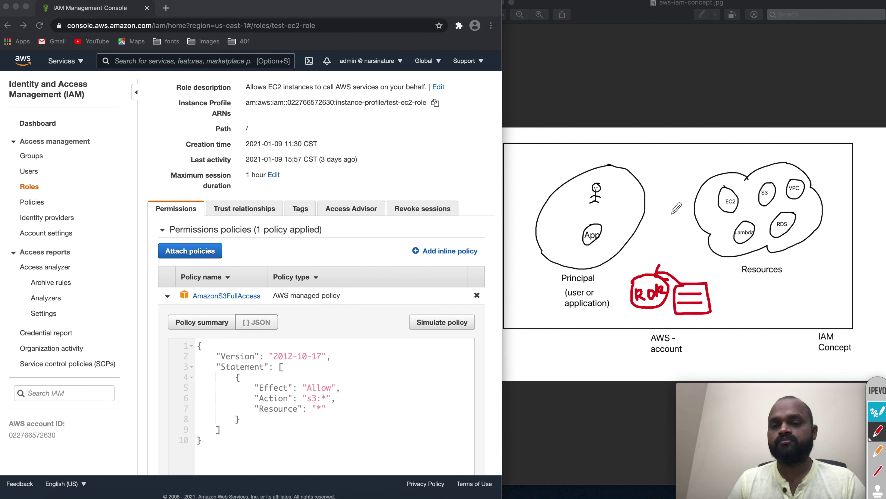
Step: Draw a red EC2 box between Principal and Resources with an arrow to the S3 resource, and return to the normal pointer
mouse_move(648, 155)
mouse_down()
mouse_move(686, 154)
mouse_move(686, 204)
mouse_move(655, 212)
mouse_move(649, 155)
mouse_move(653, 178)
mouse_move(668, 169)
mouse_move(662, 180)
mouse_move(676, 178)
mouse_move(670, 197)
mouse_move(681, 195)
mouse_up()
click(674, 169)
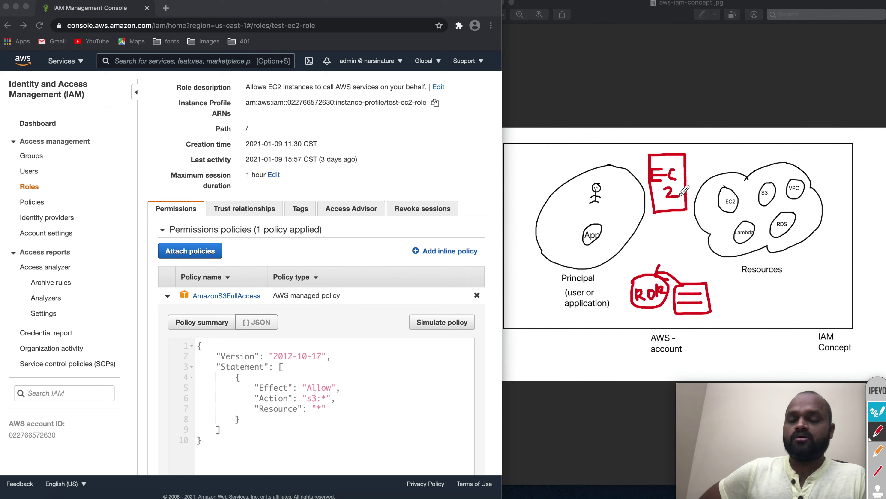
drag(686, 170, 761, 191)
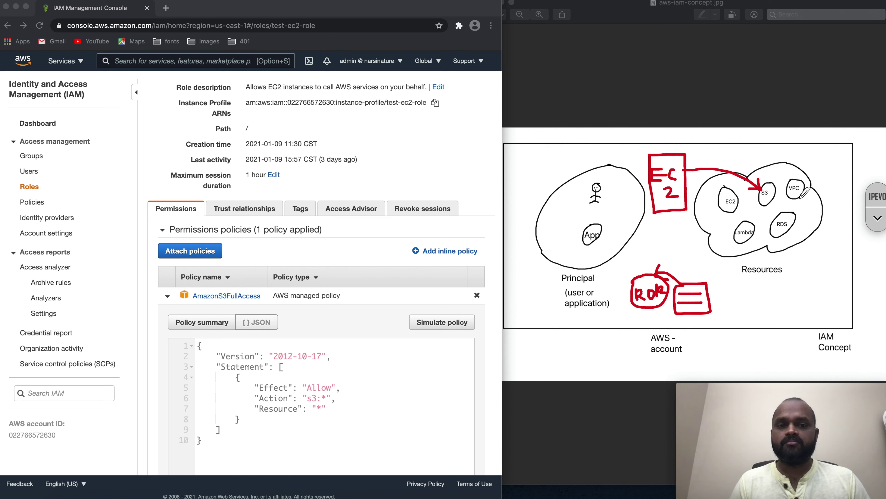
click(878, 219)
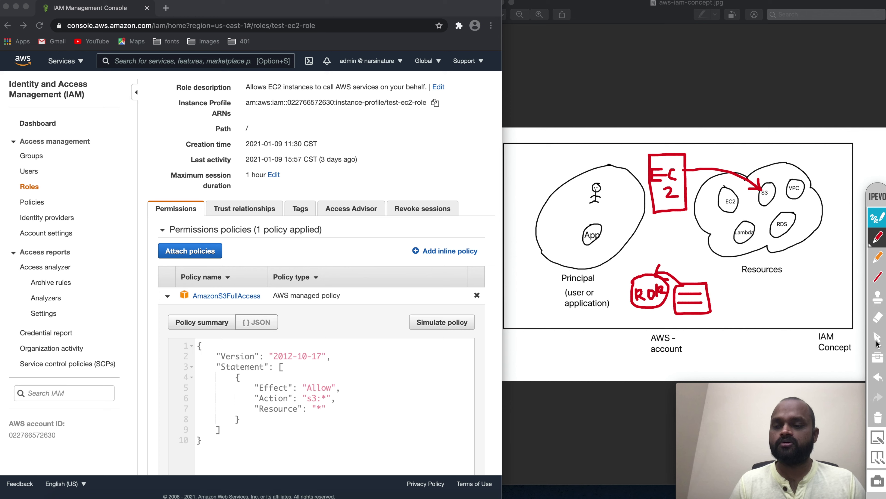
click(877, 341)
Step: Return from the test-ec2-role summary to the IAM roles list
scroll(306, 152, up, 3)
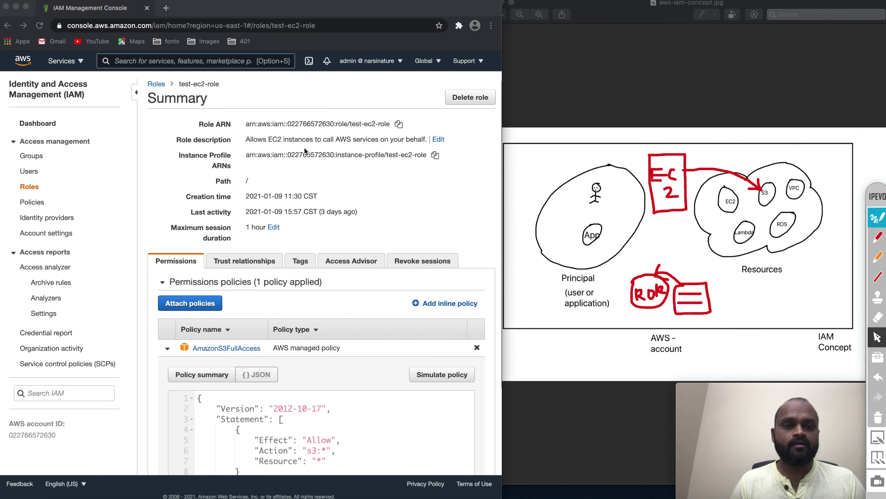
click(37, 190)
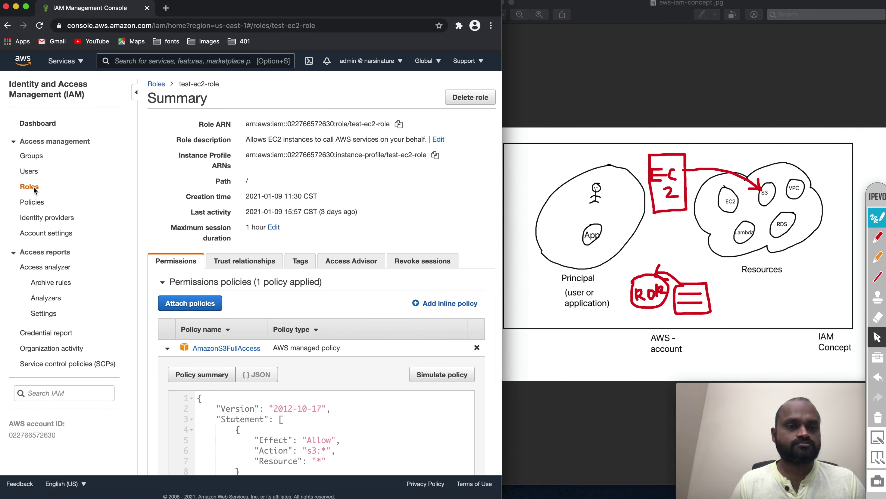
click(157, 85)
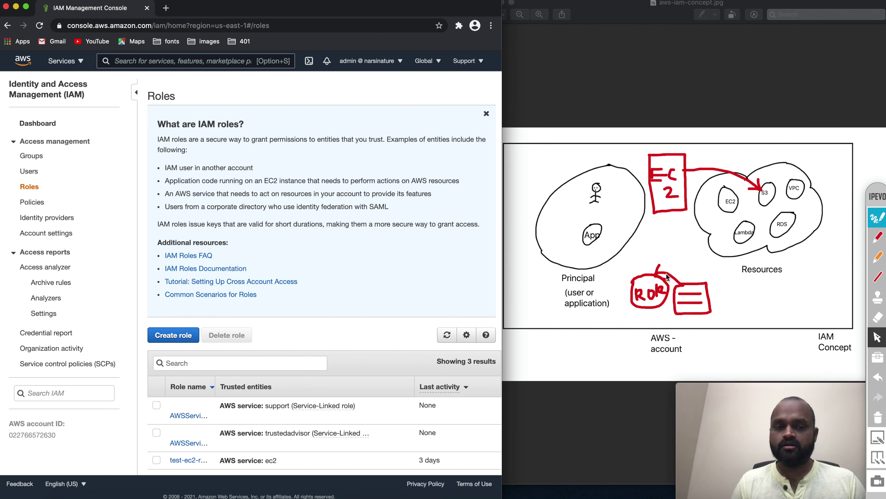
Step: Go to the EC2 instances and check the IAM Role entry in the t2.micro instance's security details
click(66, 62)
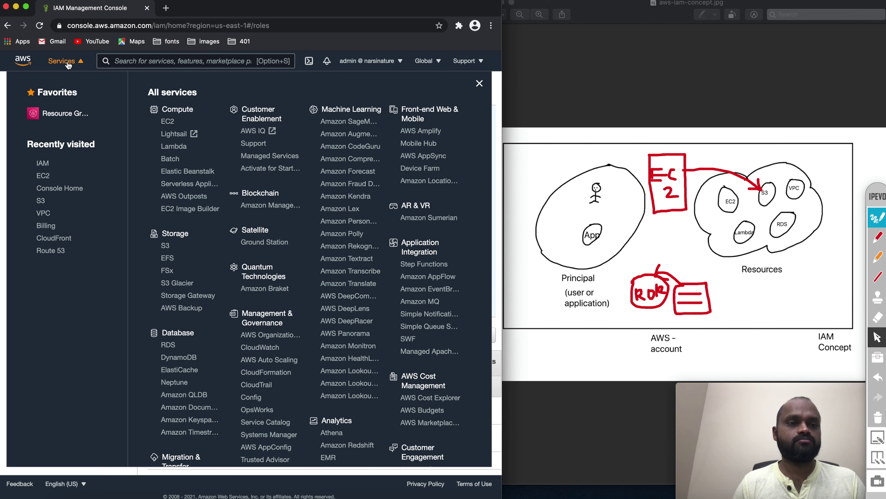
click(167, 121)
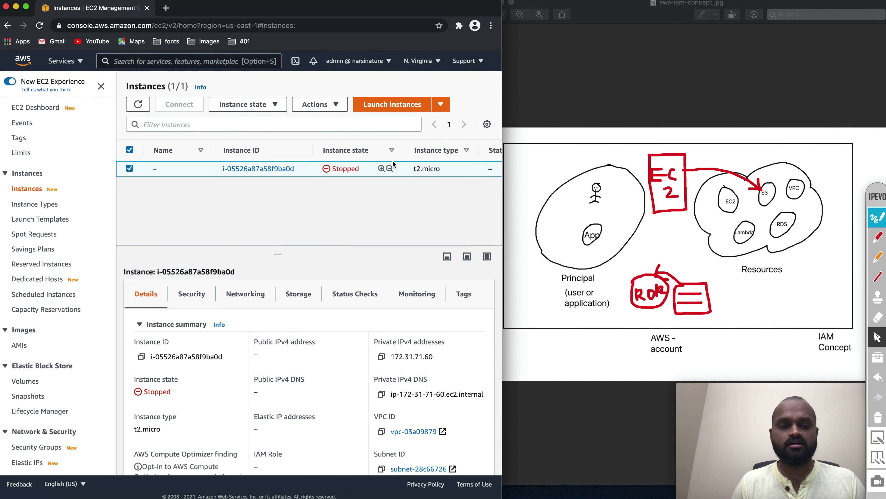
click(195, 295)
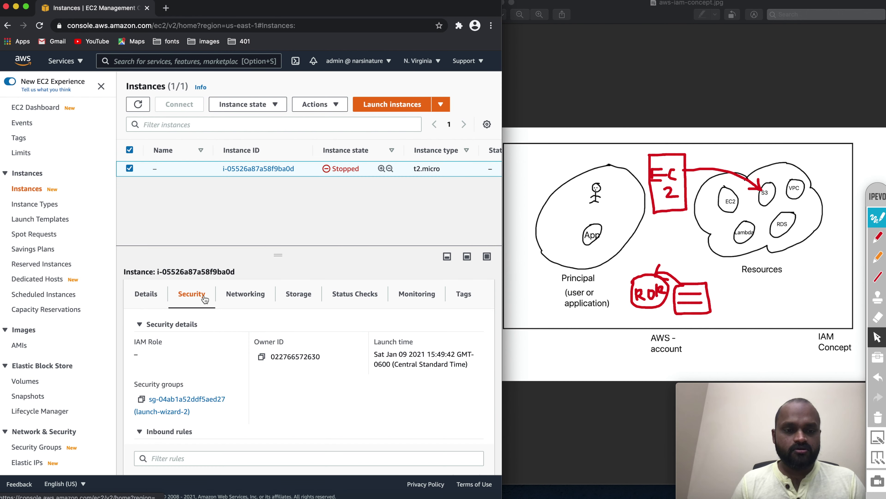
drag(135, 356, 160, 344)
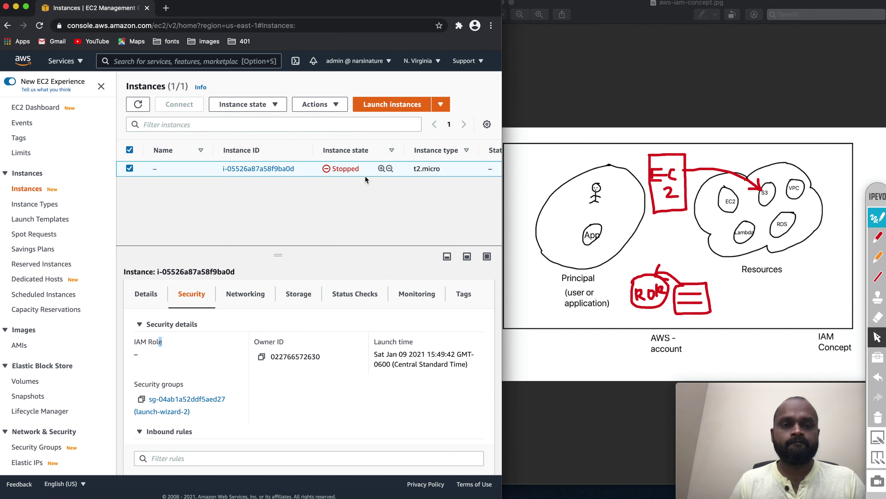
Step: Start the t2.micro instance by changing its state, and reopen its security details from the instance list
click(336, 104)
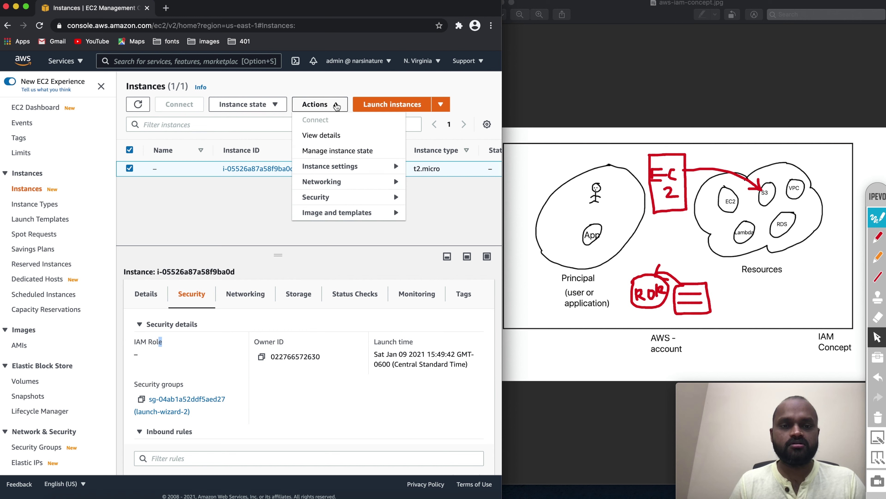
click(337, 168)
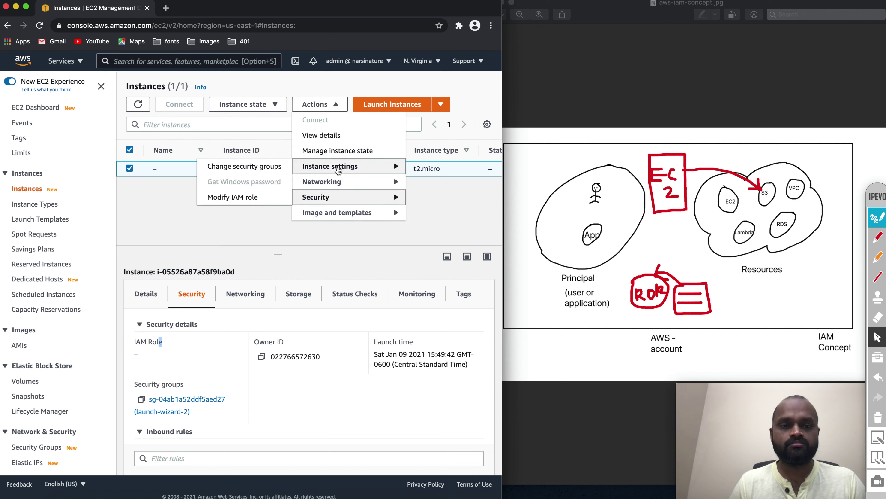
click(349, 150)
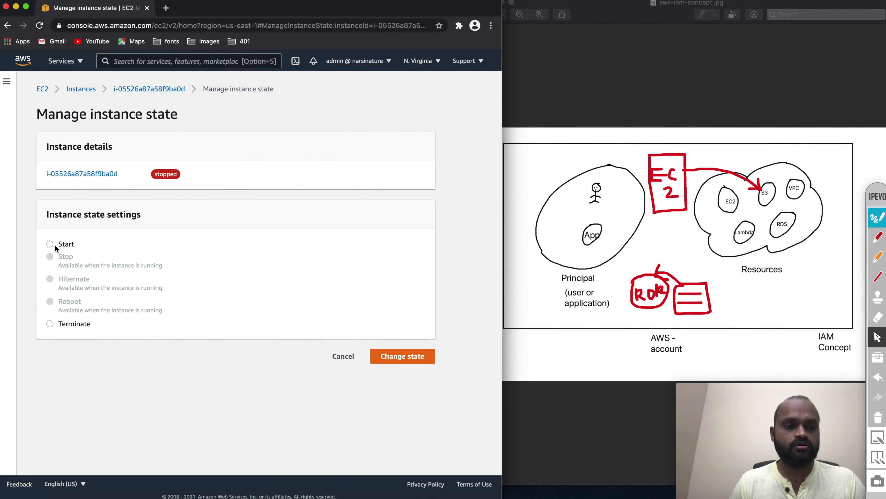
click(384, 350)
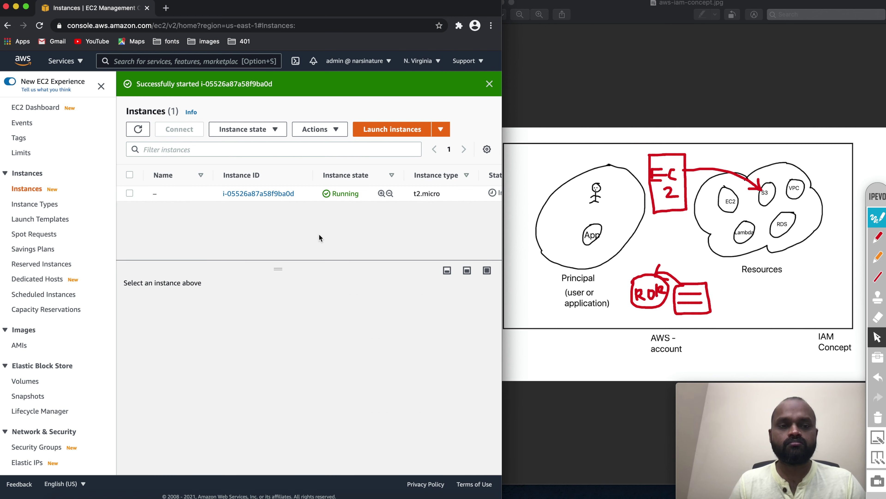
click(129, 193)
click(191, 307)
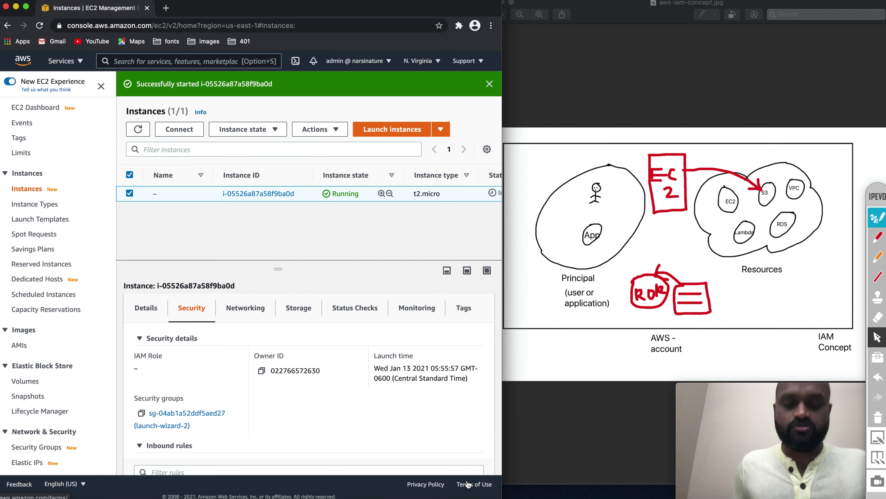
Step: Switch to the terminal and enter an SSH command with key newroledemo.pem and host ec2-3-238-135-19.compute-1.amazonaws.com
key(super+Tab)
text(ls -l)
key(BackSpace)
key(BackSpace)
key(BackSpace)
key(BackSpace)
key(BackSpace)
text(ssh -i new)
key(Tab)
text(ec2-3-238-135-19.compute-1.amazonaws.com)
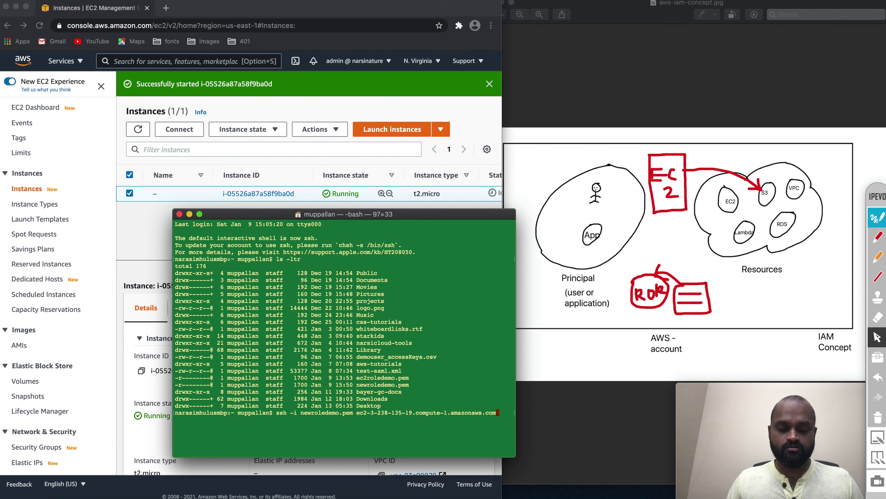
Step: Insert the login user ec2-user@ before the host name in the SSH command
key(alt+Left)
key(alt+Left)
key(alt+Left)
key(alt+Left)
key(alt+Left)
key(alt+Left)
key(alt+Left)
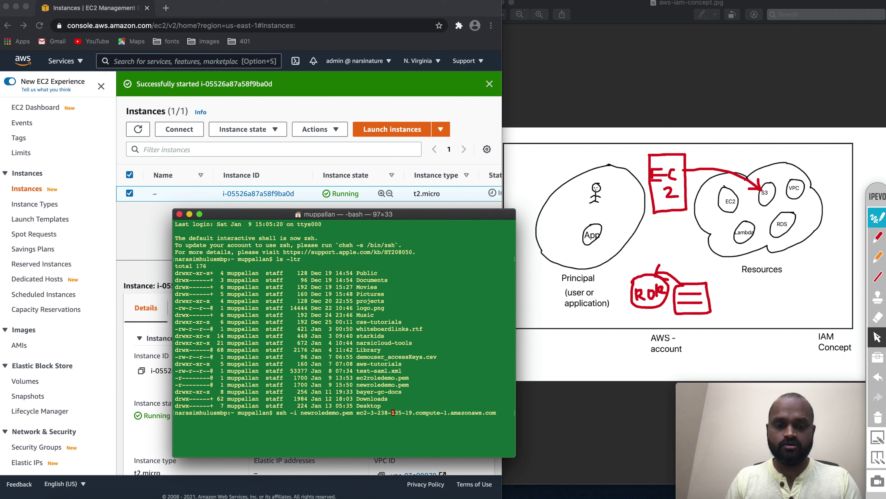
key(alt+Left)
key(alt+Left)
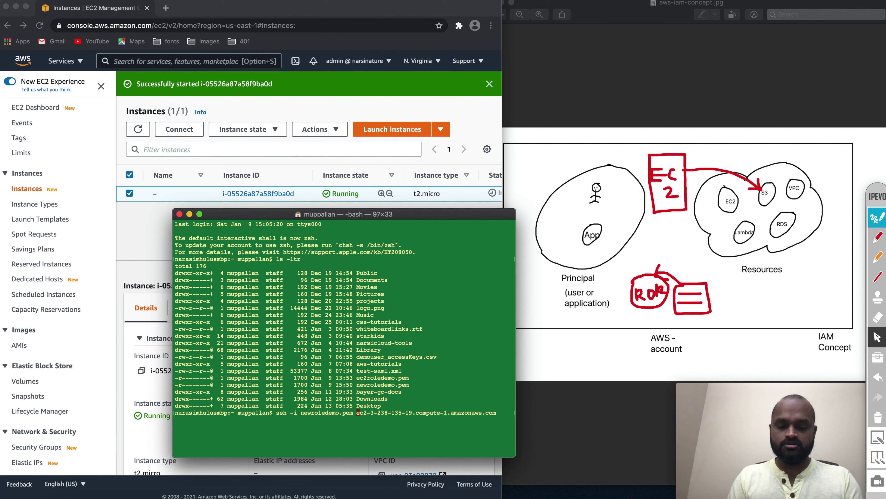
text(ec2-user)
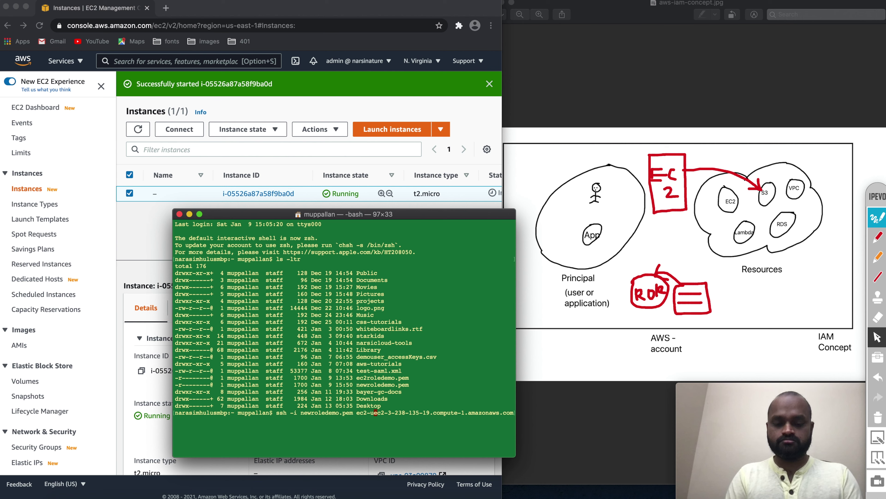
text(@)
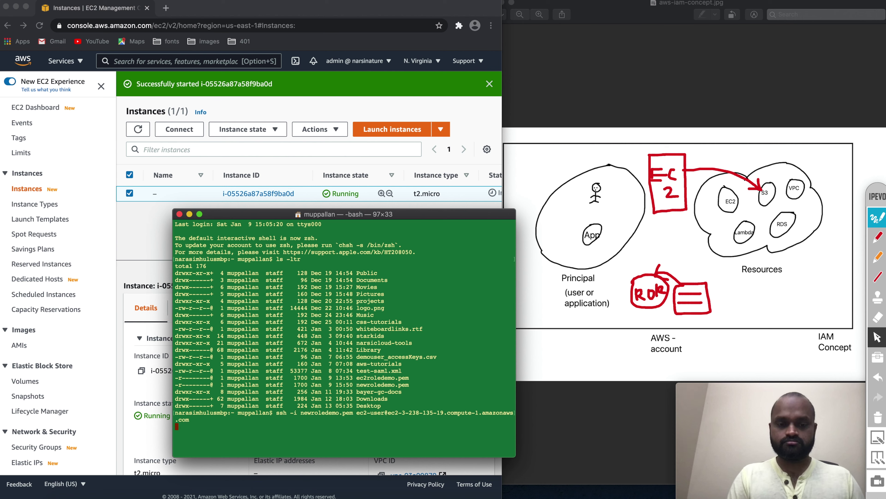
Step: Run the SSH command and answer yes to the host authenticity question to connect to the instance
key(Return)
text(yes)
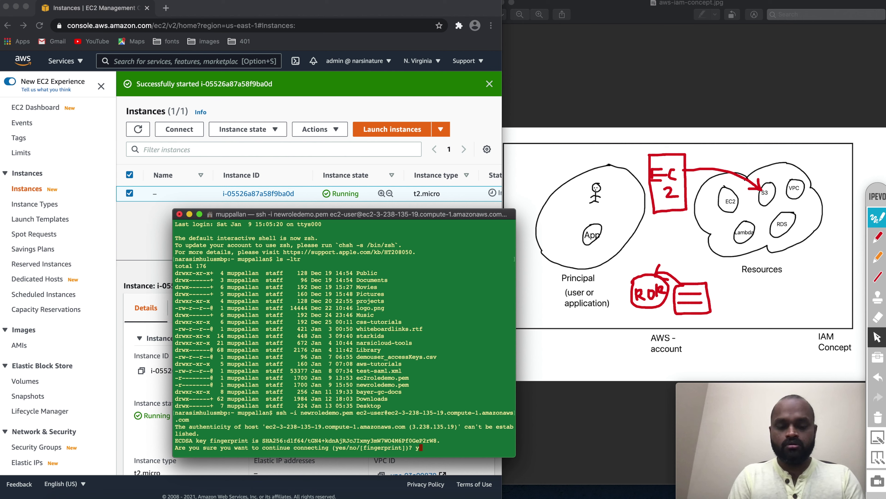
key(Return)
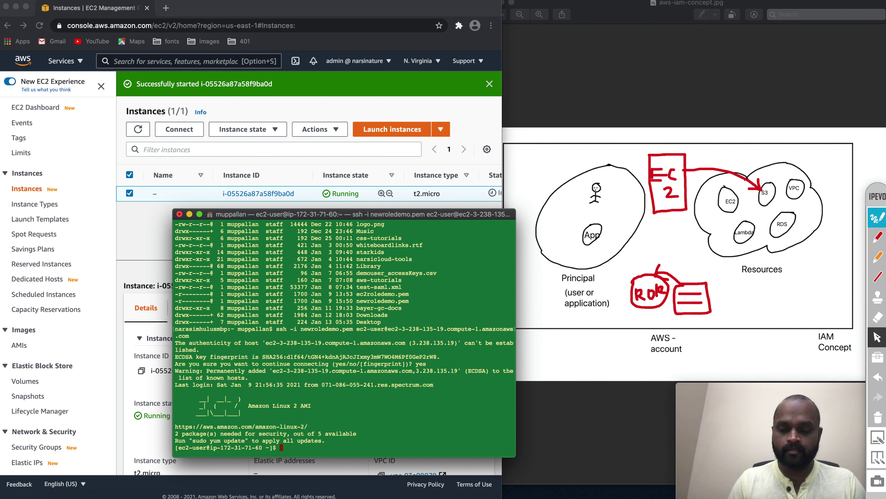
Step: Add four blank prompt lines in the SSH session and move the terminal window clear of the IAM concept diagram
key(Return)
key(Return)
key(Return)
key(Return)
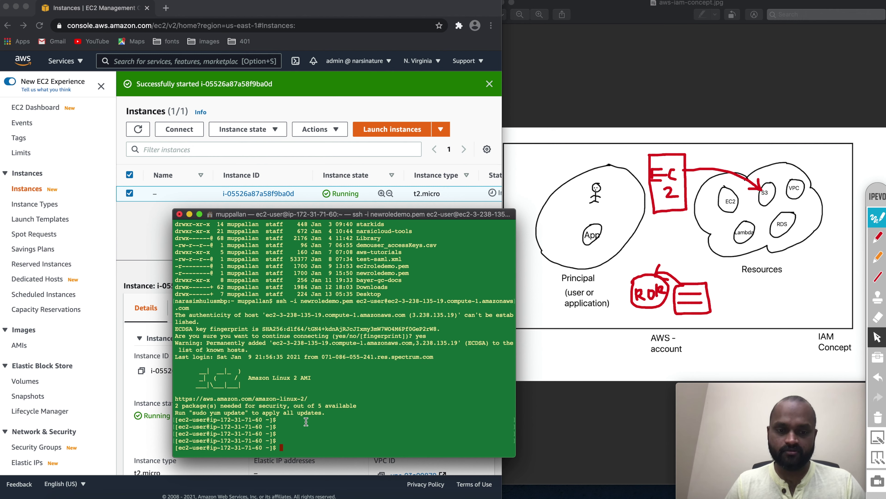
drag(228, 215, 132, 180)
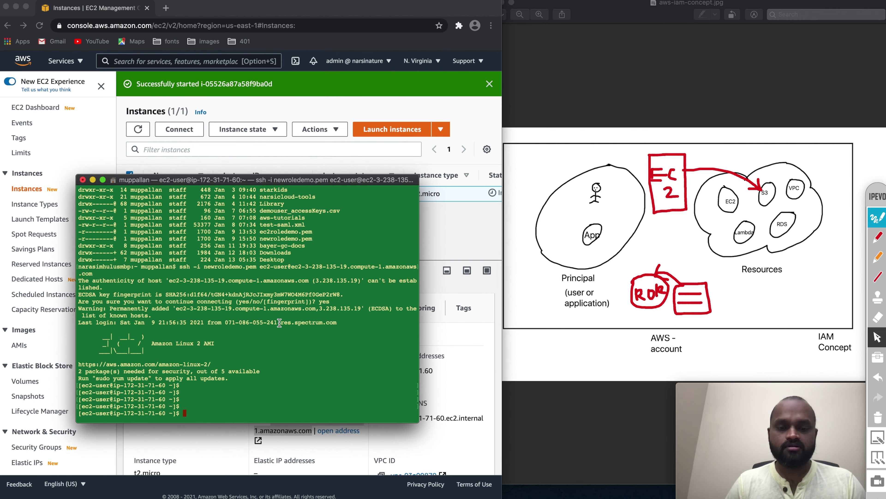
Step: Enlarge the terminal window slightly and enter aws s3 ls s3:// at the prompt without running it
drag(416, 420, 439, 428)
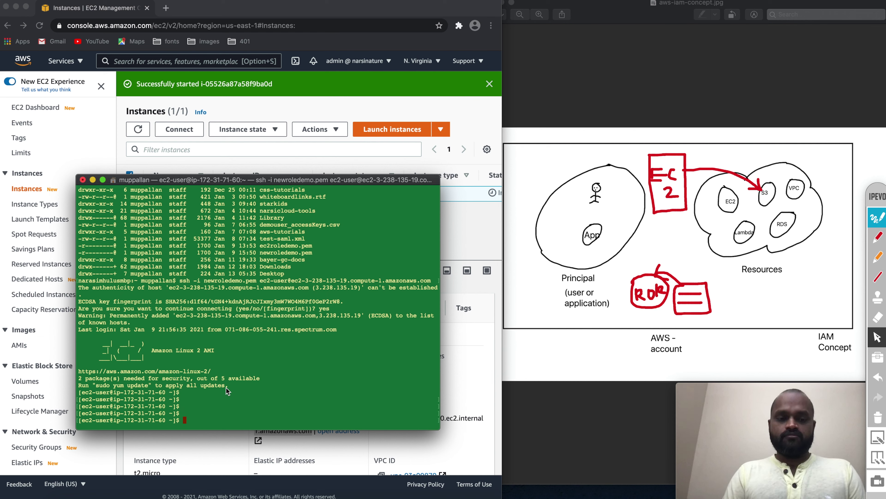
text(a)
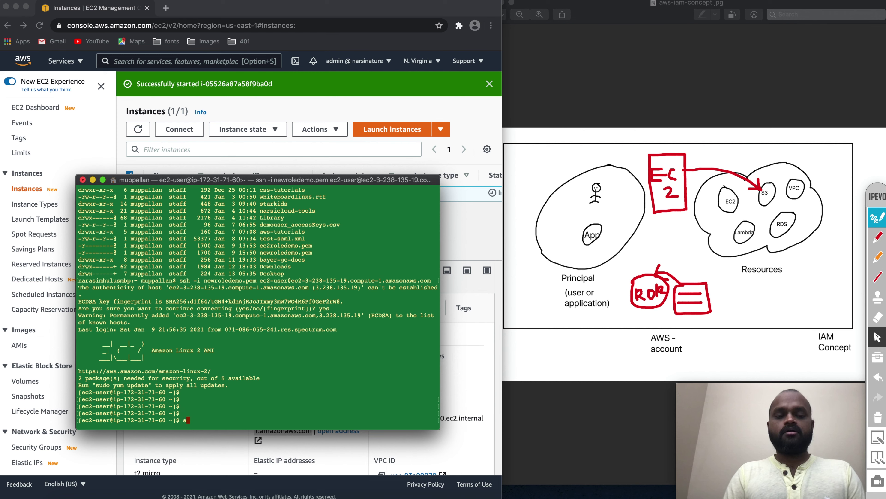
text(ws s3 )
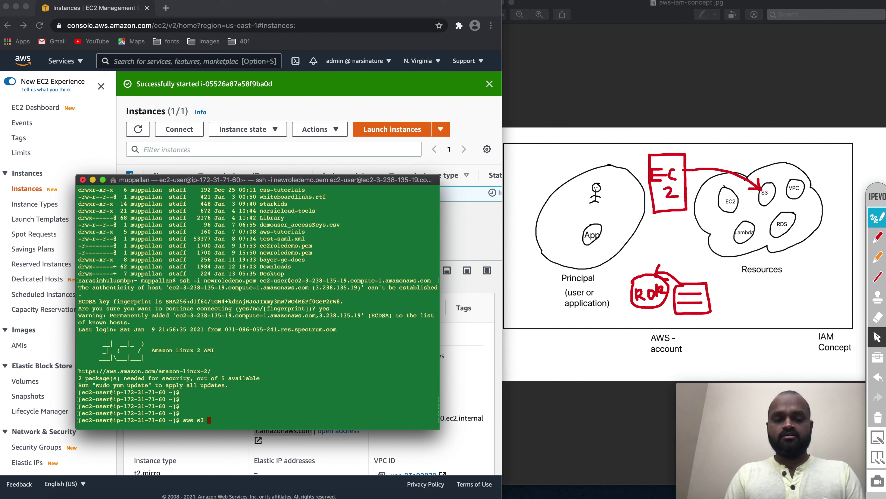
text(ls s3://)
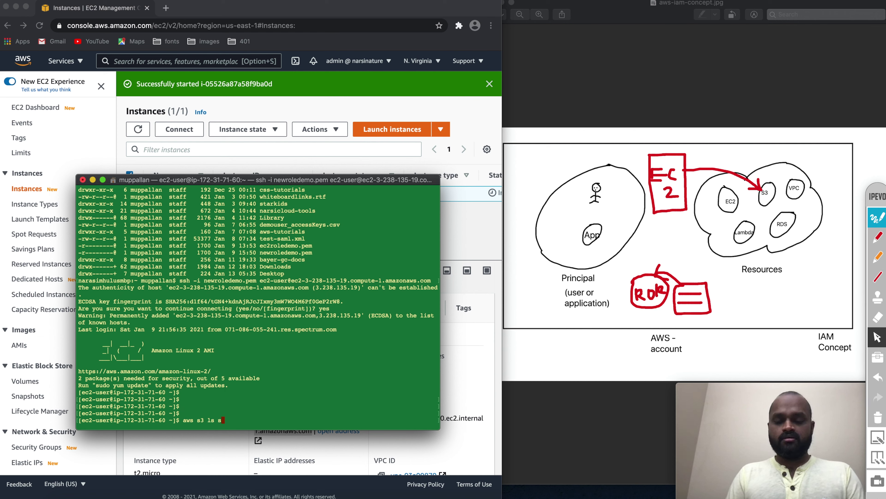
Step: Look up the bucket name in the S3 console's bucket list, then return to the SSH session
click(267, 99)
click(71, 62)
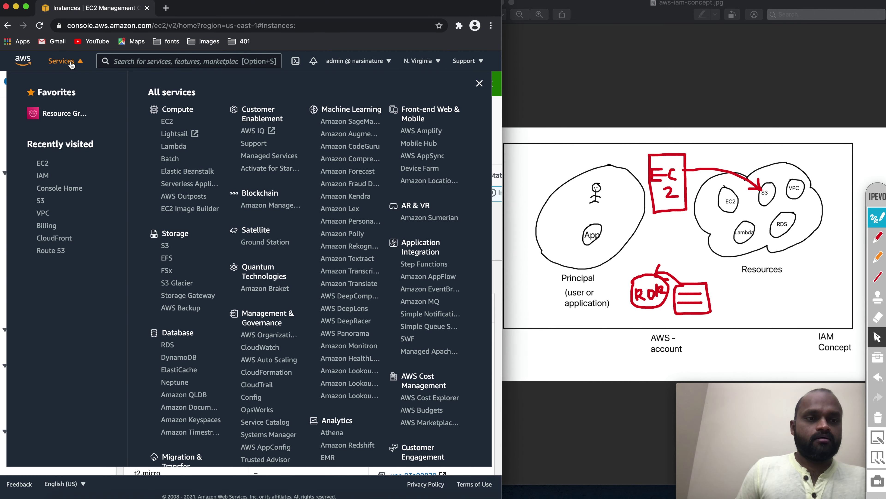
click(41, 201)
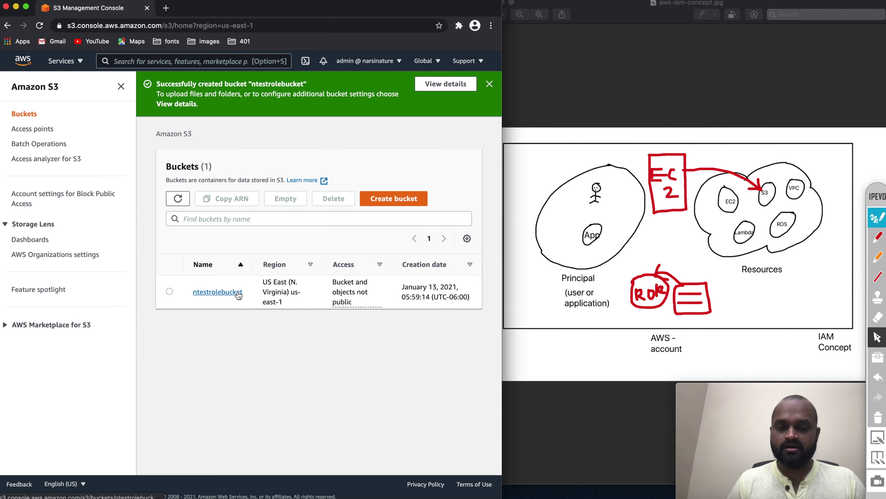
click(663, 496)
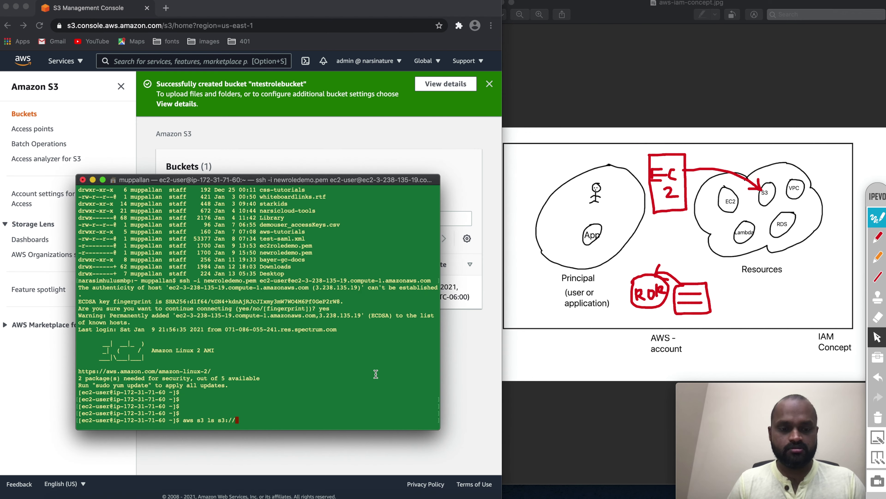
Step: Complete and run aws s3 ls s3://ntestrolebucket, and move the terminal window clear of the IAM concept diagram
drag(256, 175, 646, 124)
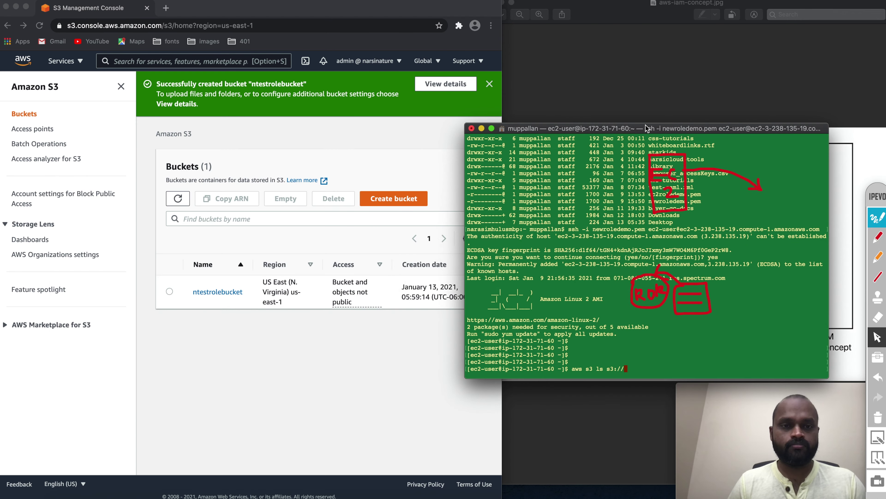
text(aws s3 ls s3://ntestrolebucket)
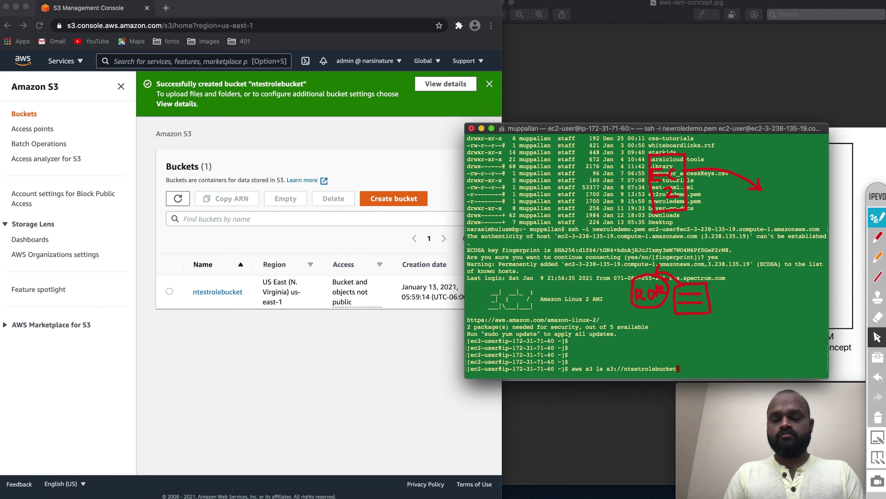
key(Return)
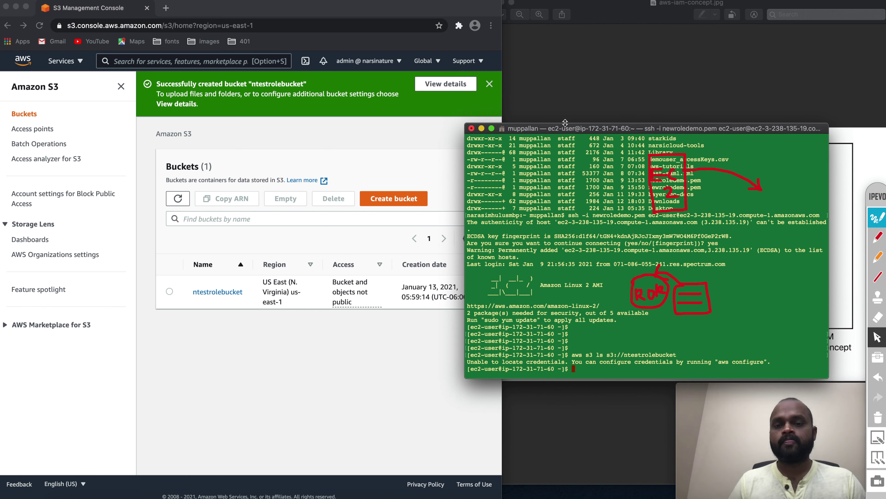
drag(564, 130, 355, 80)
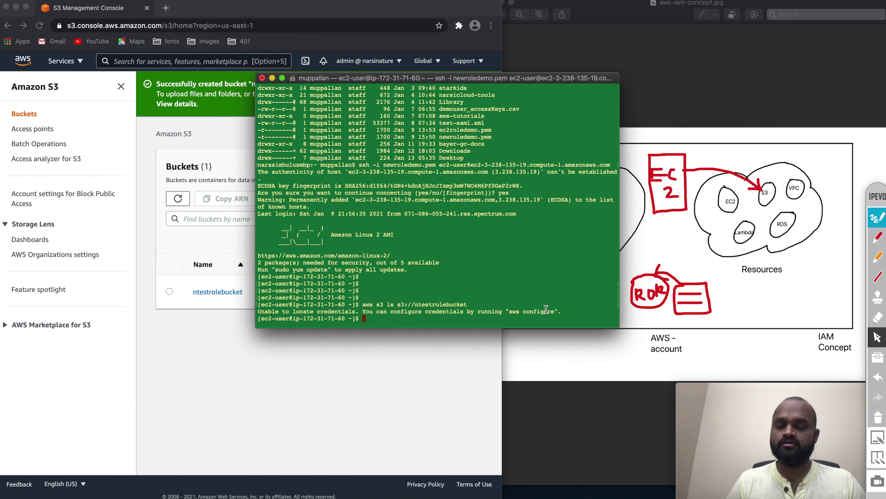
drag(477, 80, 393, 66)
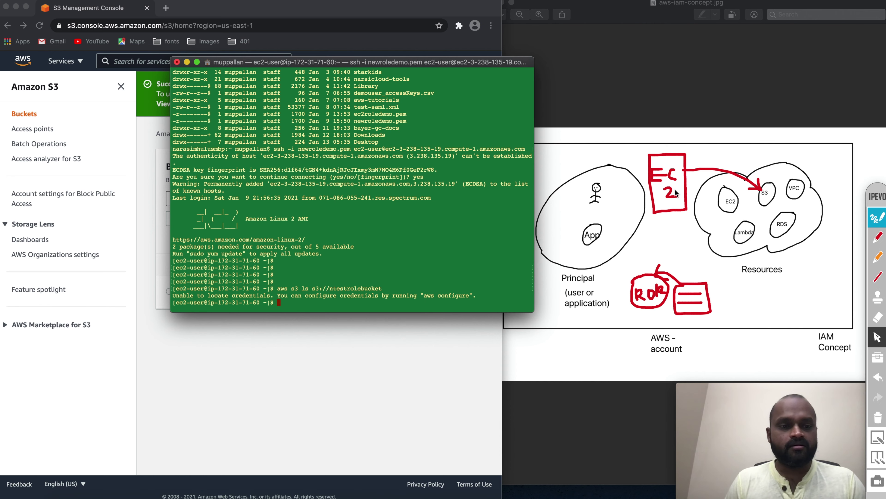
Step: Switch to the AWS console and view the list of roles in IAM
click(196, 364)
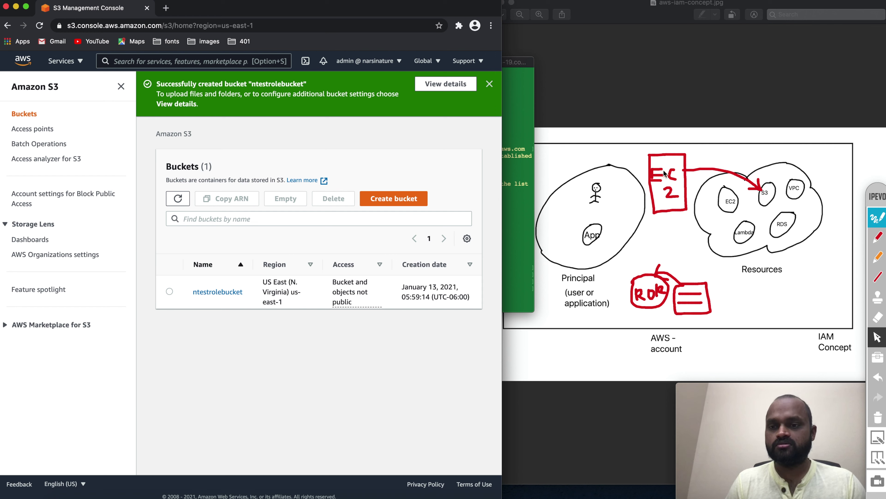
click(71, 62)
click(43, 188)
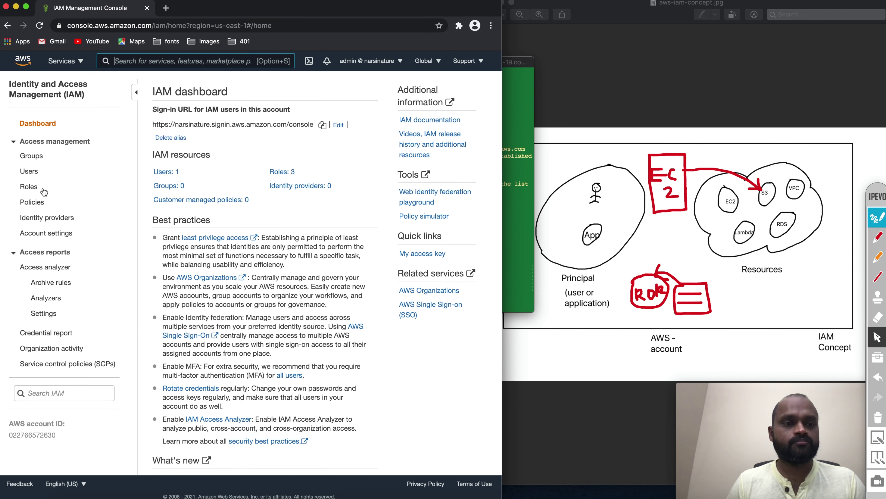
click(43, 189)
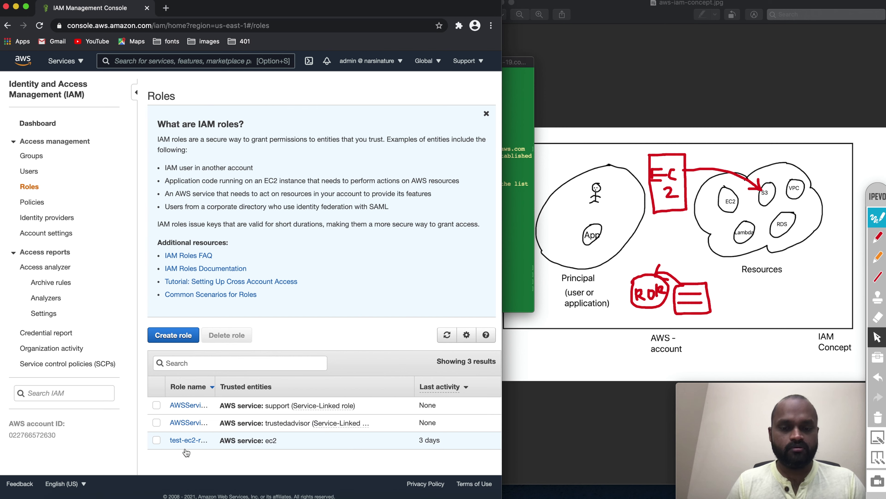
Step: Attach the IAM role test-ec2-role to the running t2.micro EC2 instance and save the change
click(67, 67)
click(42, 189)
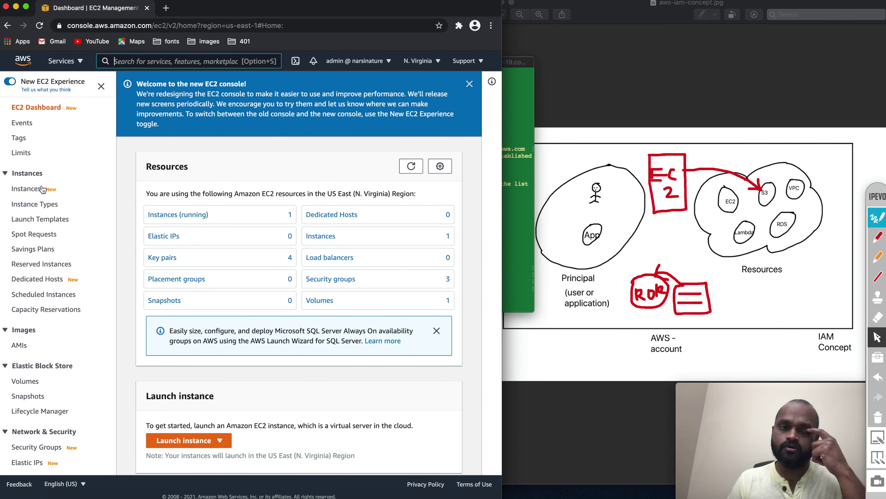
click(42, 190)
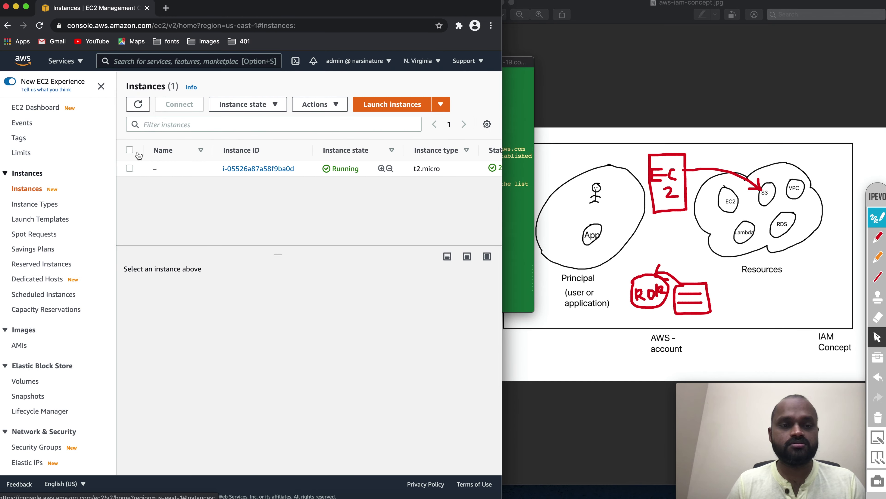
click(130, 168)
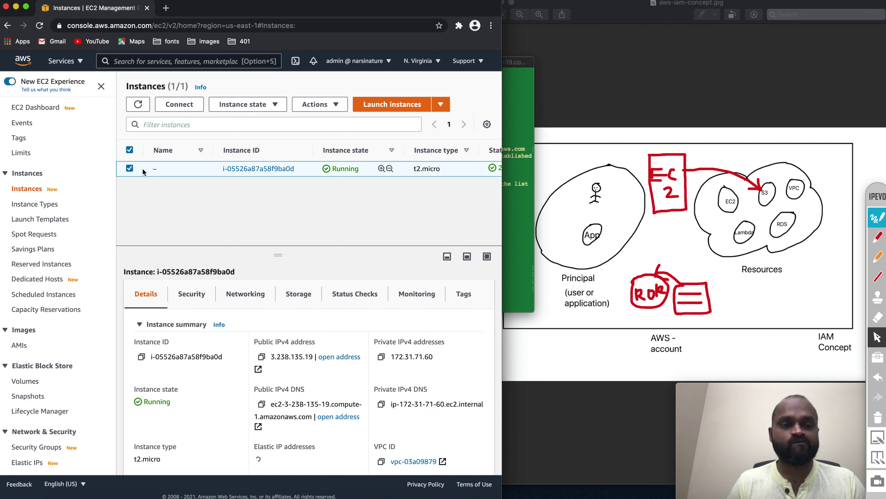
click(335, 111)
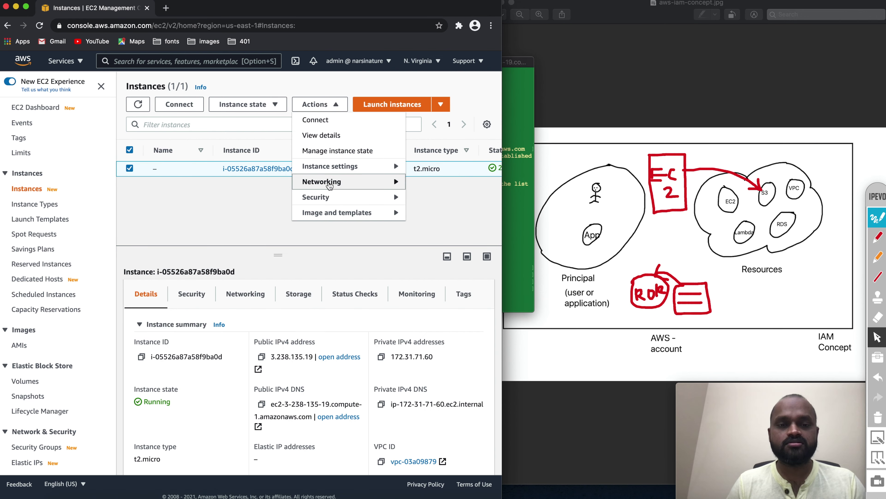
click(329, 197)
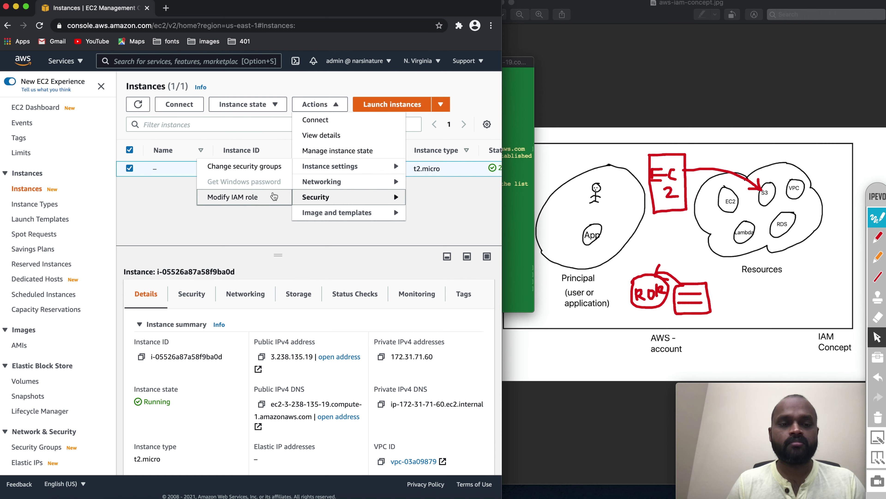
click(258, 196)
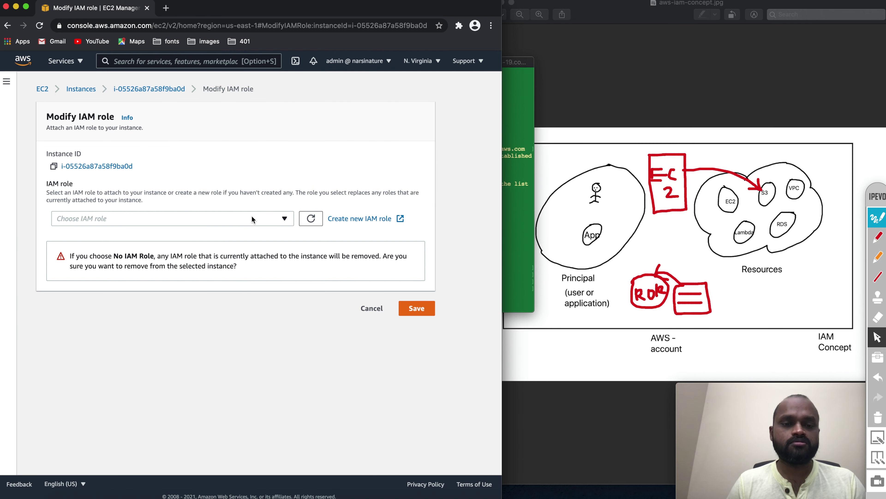
click(250, 219)
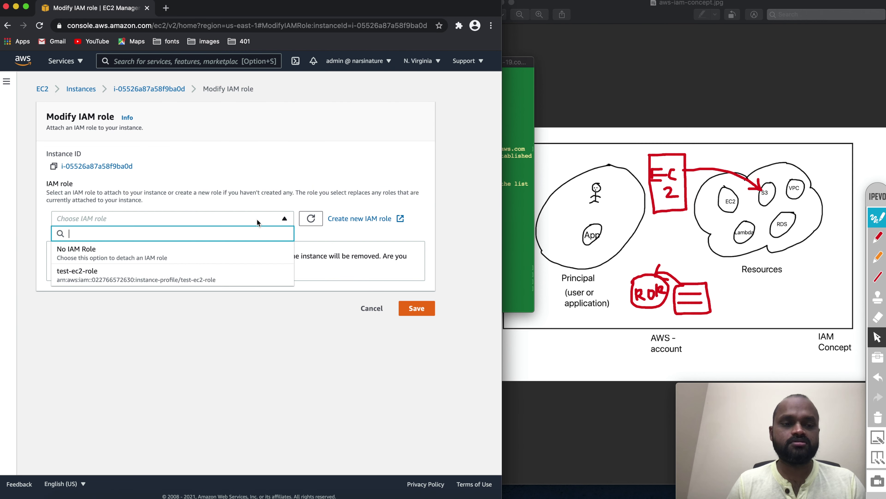
click(167, 278)
click(413, 258)
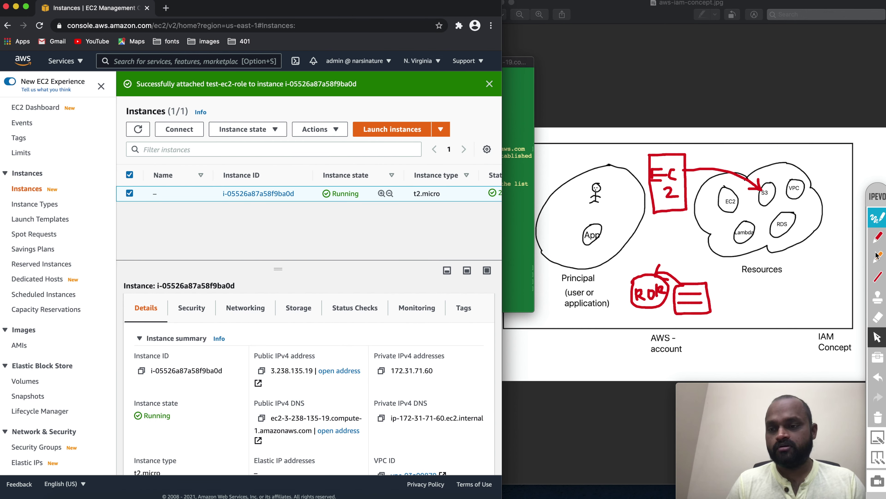
Step: Draw a red pen arrow from the ROLE circle to the EC2 box on the IAM diagram, then restore the normal pointer
click(878, 241)
click(878, 237)
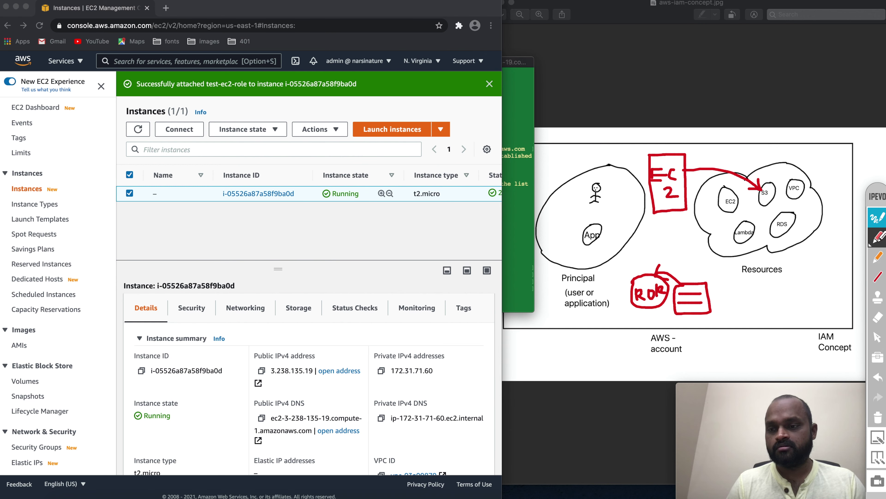
mouse_move(641, 276)
mouse_down()
mouse_move(646, 224)
mouse_move(656, 211)
mouse_up()
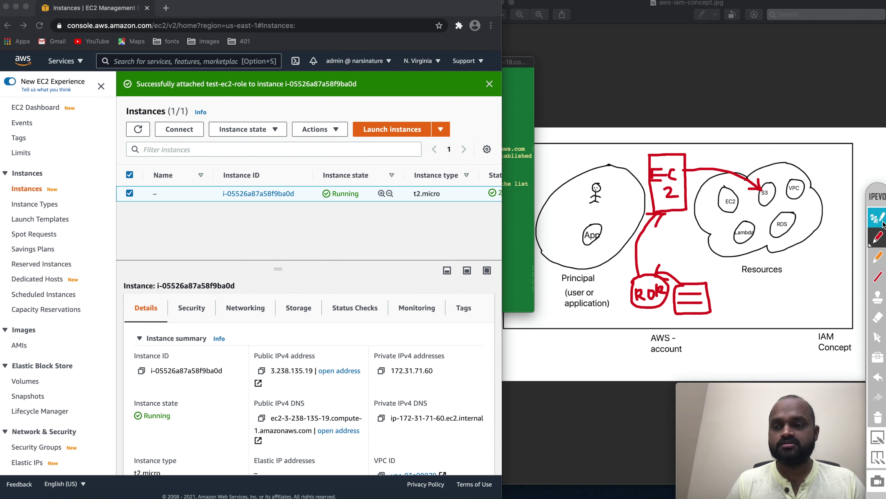
click(878, 337)
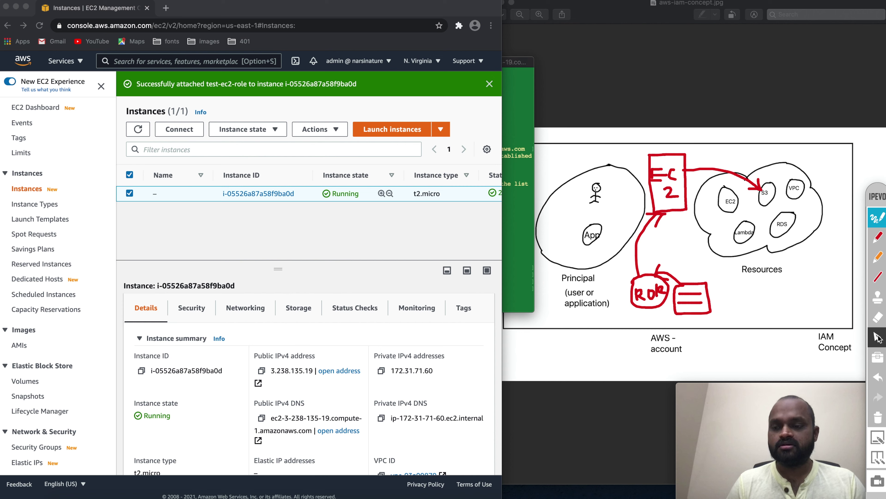
Step: Return to the SSH session, list the home directory with ls -ltr and clear the terminal screen
click(513, 175)
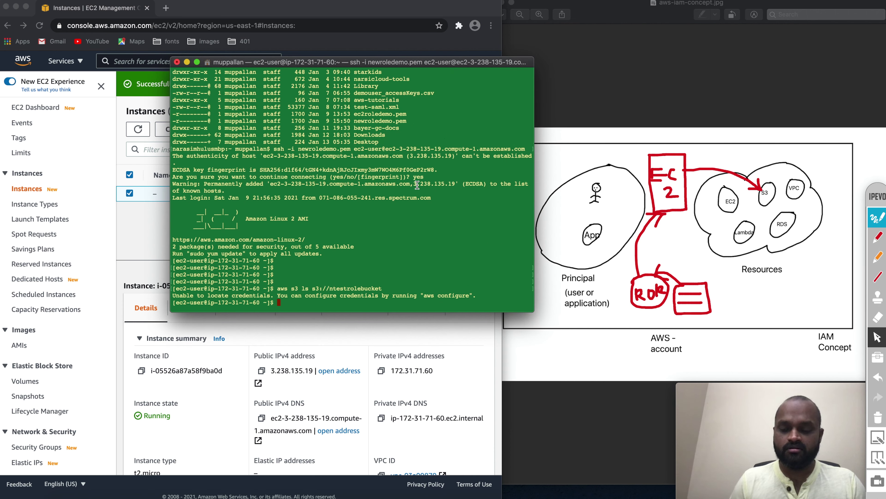
key(Up)
key(ctrl+u)
text(ls -ltr)
key(Return)
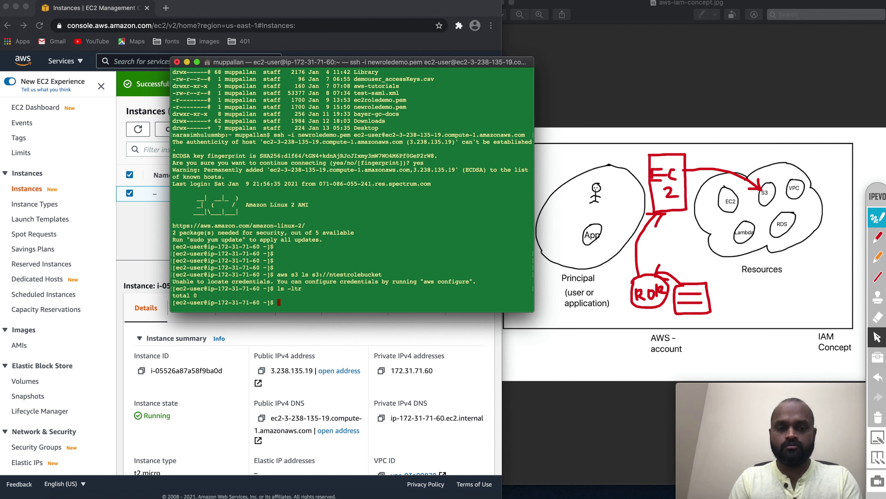
text(clear)
key(Return)
Step: Recall and rerun aws s3 ls s3://ntestrolebucket on the instance, then add three blank prompt lines
text(ls -ltr)
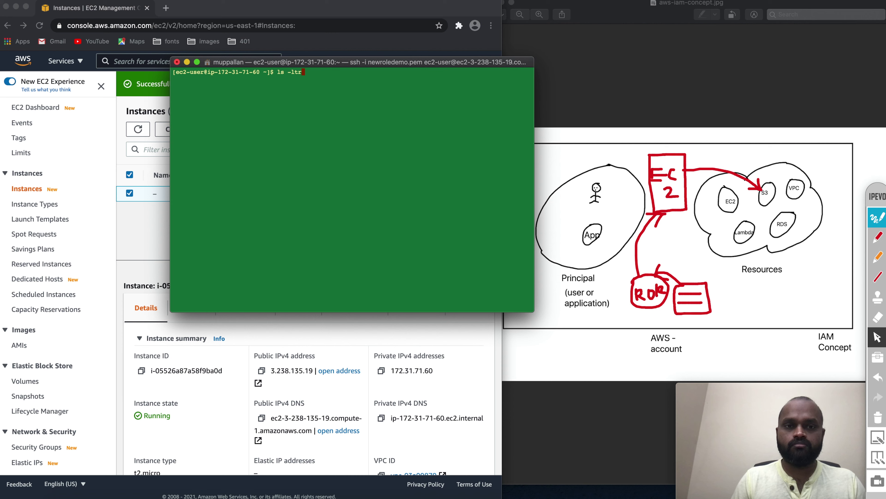
key(Up)
key(Up)
key(Up)
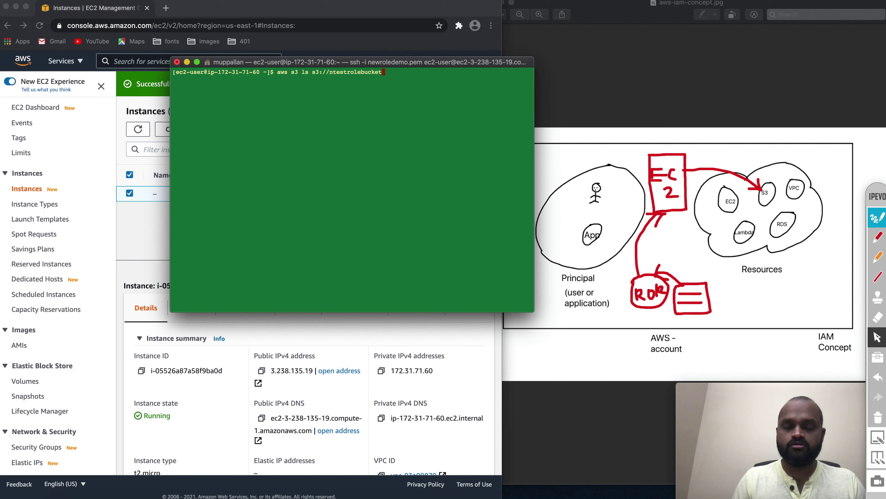
key(Return)
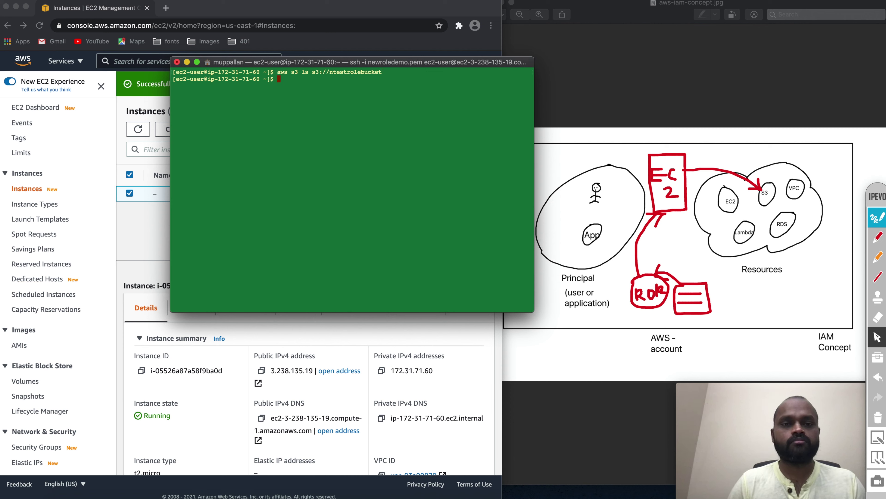
key(Return)
key(Return)
key(Return)
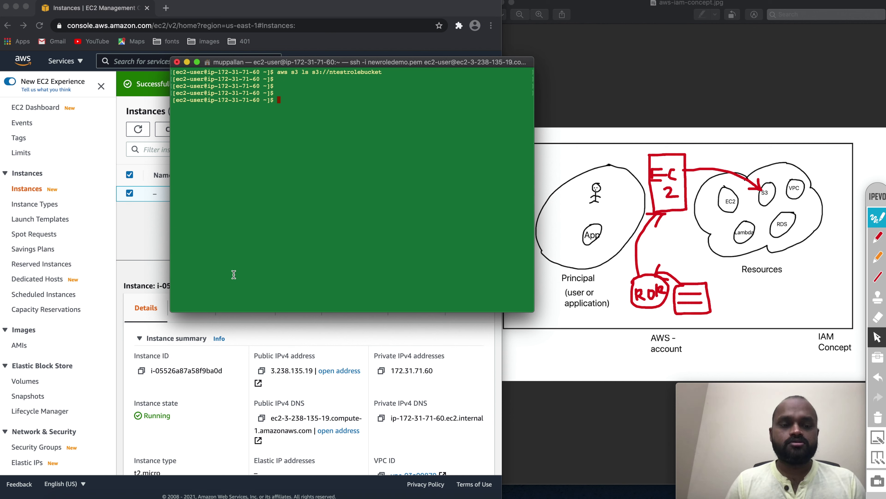
Step: Detach test-ec2-role from the running t2.micro EC2 instance by choosing No IAM Role, saving, and confirming with the text Detach
click(151, 233)
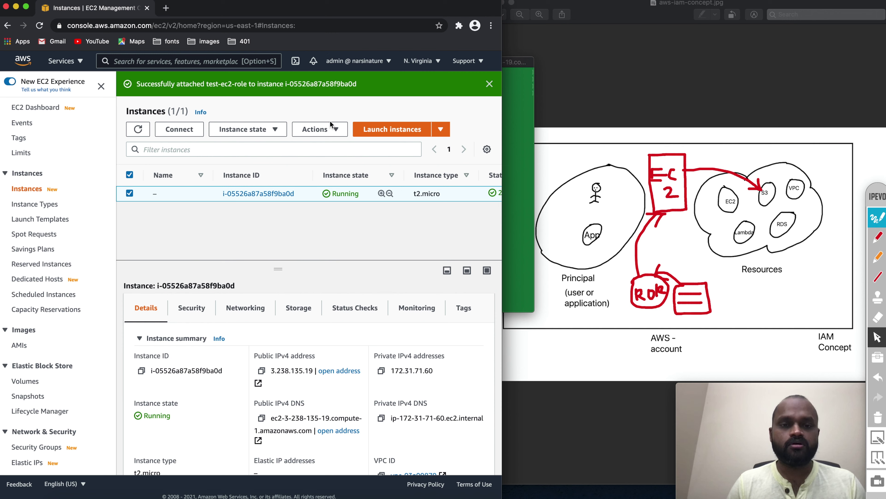
click(334, 130)
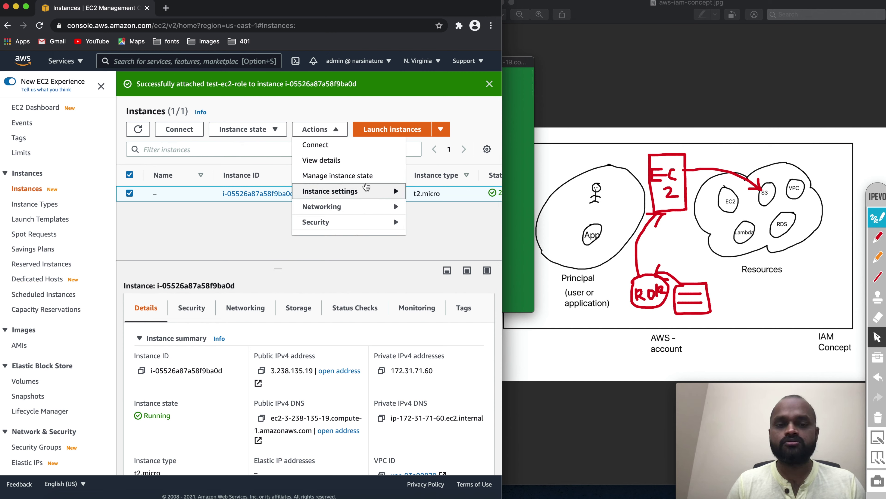
mouse_move(358, 221)
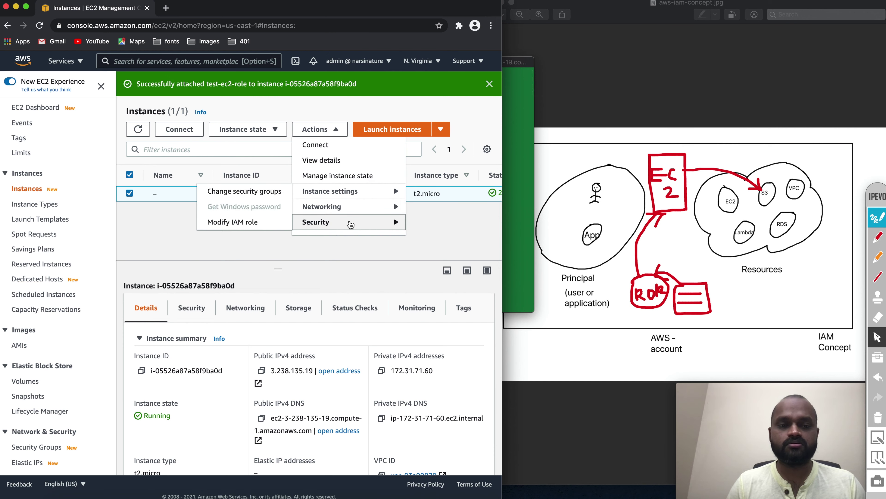
click(248, 220)
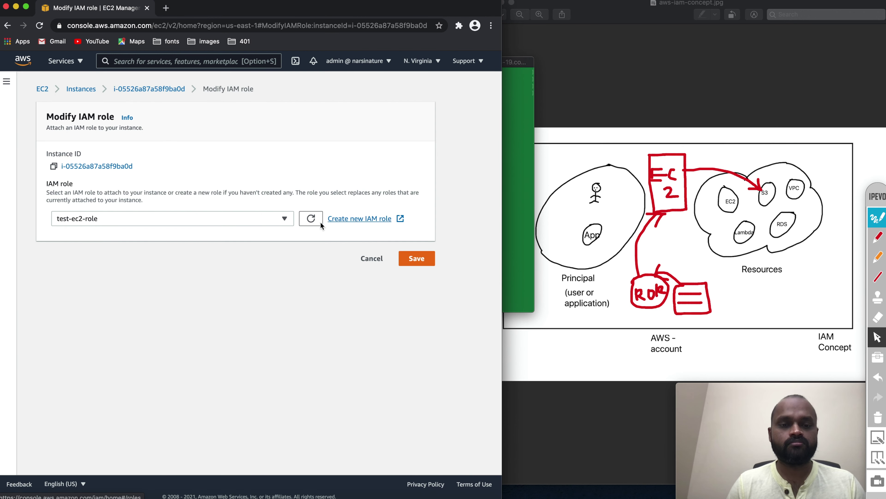
click(284, 219)
click(162, 257)
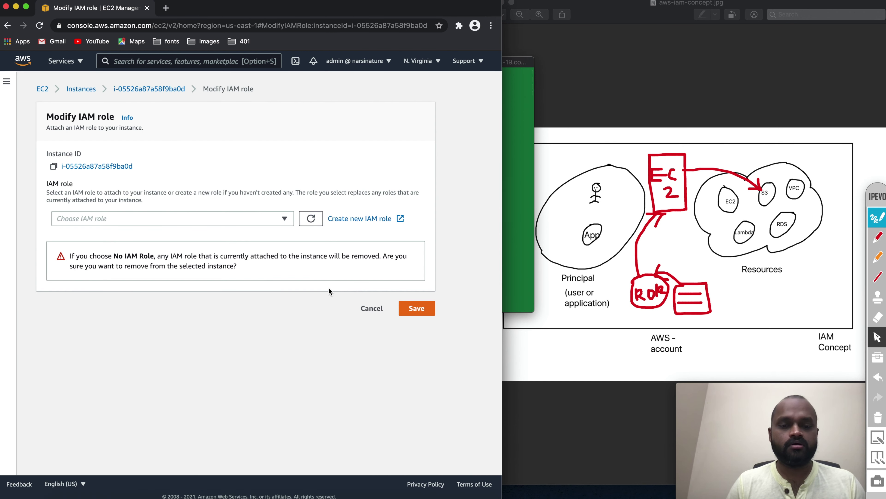
click(418, 308)
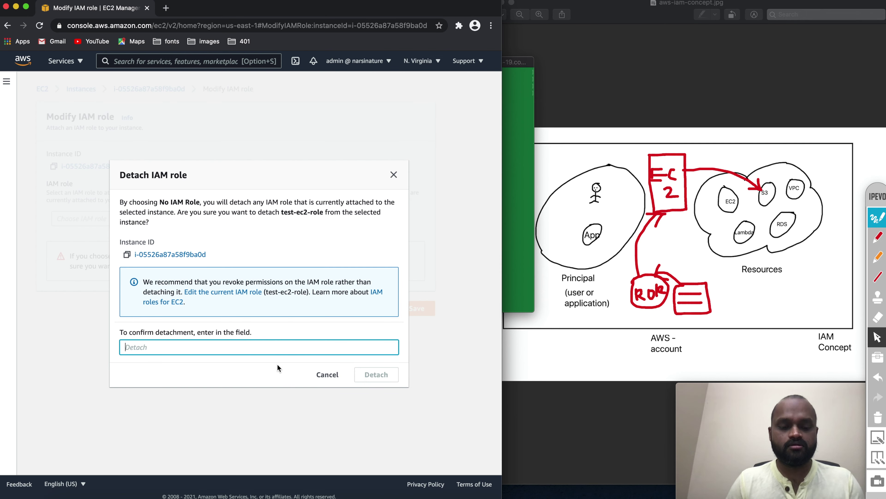
text(Detach)
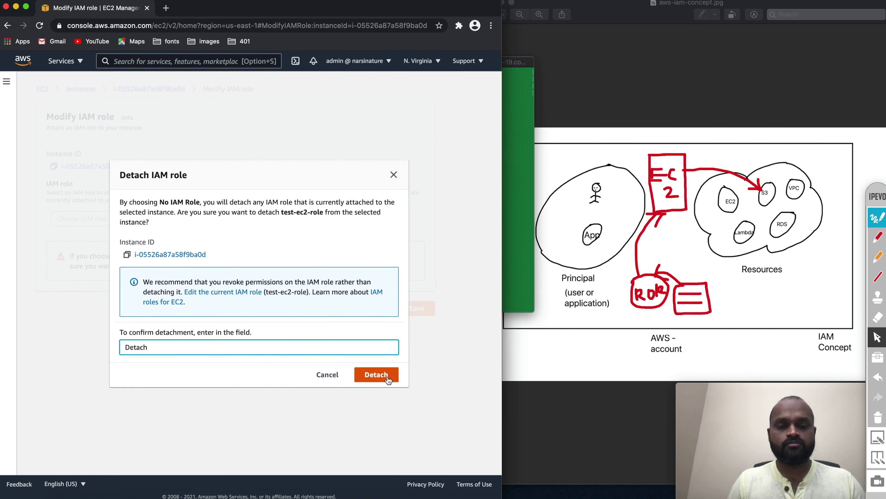
click(393, 375)
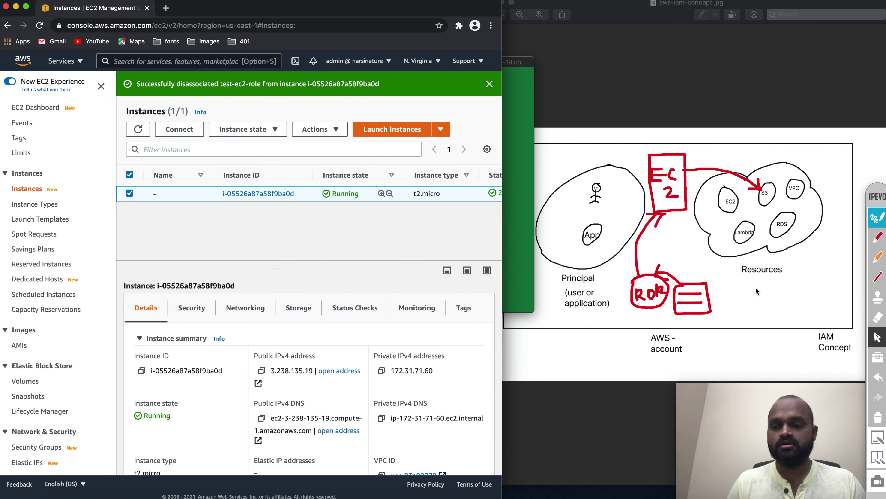
Step: Undo the red ROLE-to-EC2 arrow on the IAM diagram, then rerun aws s3 ls s3://ntestrolebucket in the SSH session
click(879, 381)
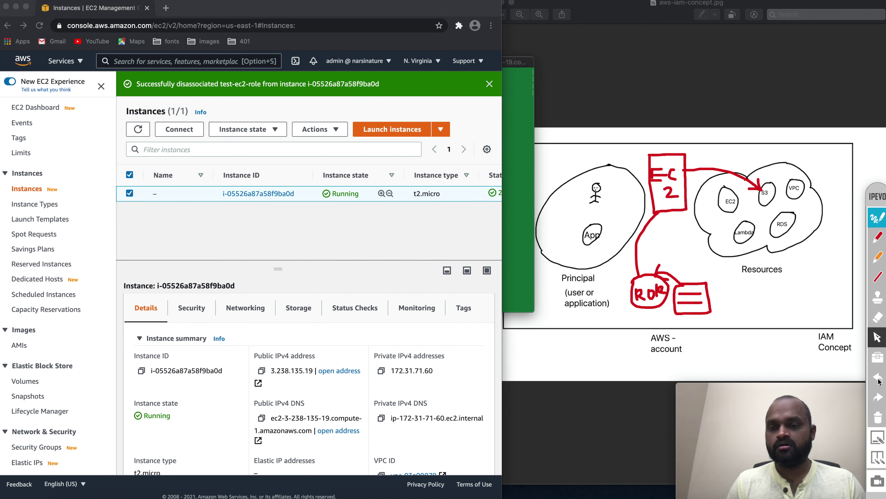
click(879, 382)
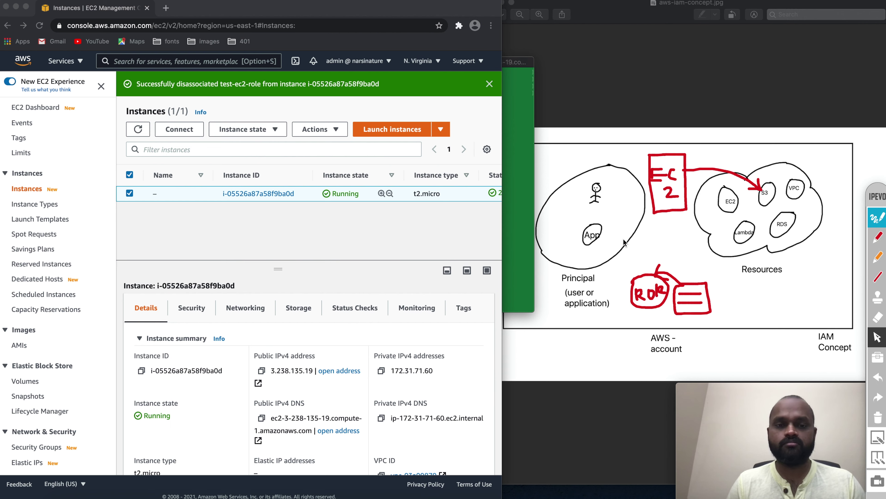
click(520, 122)
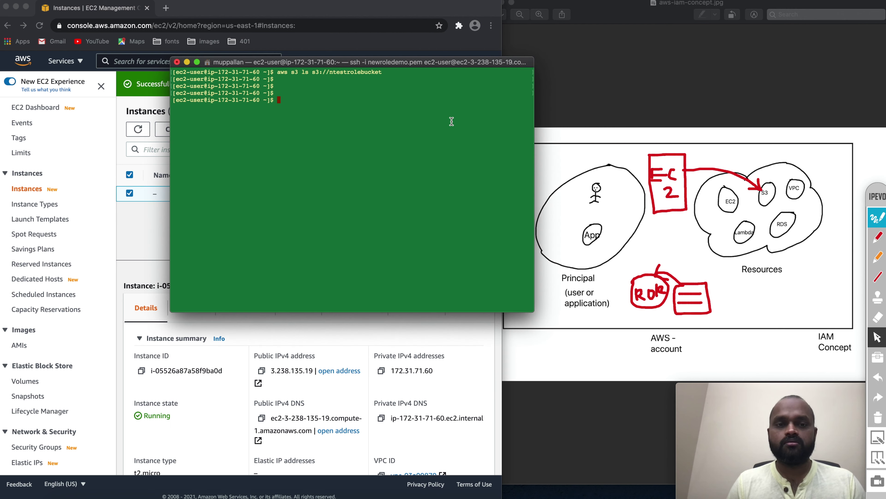
key(Up)
key(Return)
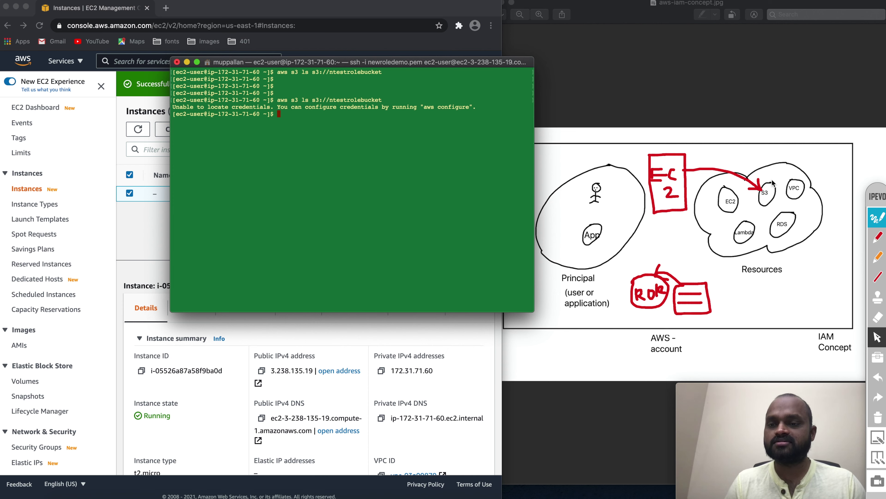
Step: Return to the AWS console home in the browser and open the list of roles in the IAM service
click(147, 222)
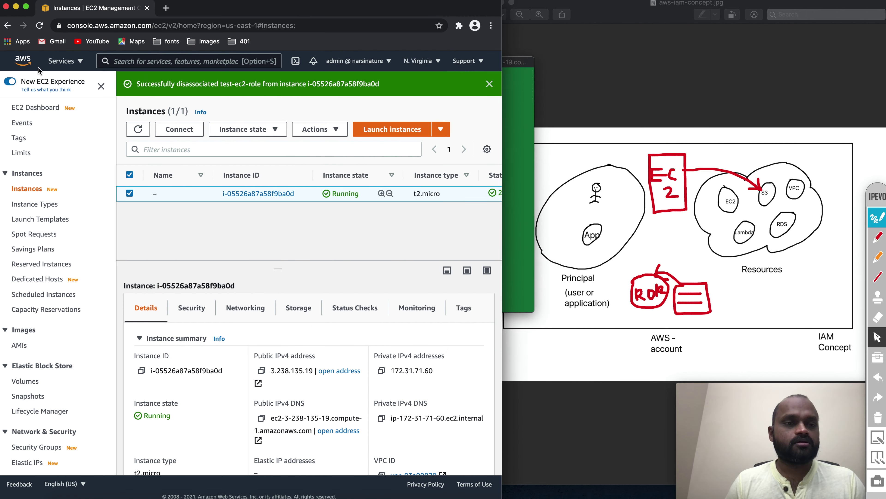
click(32, 63)
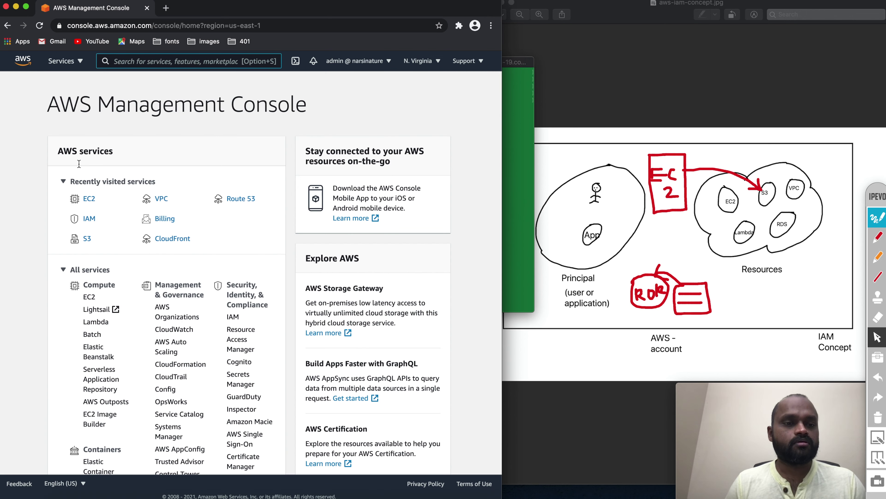
click(91, 219)
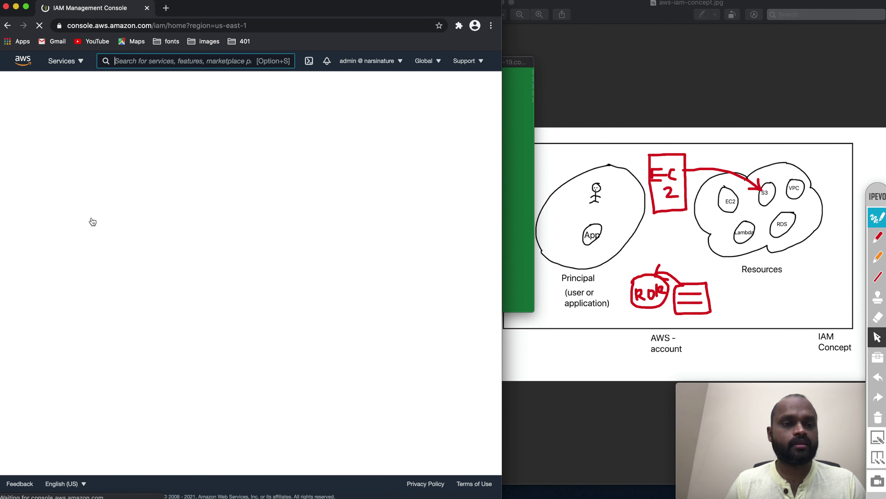
click(29, 185)
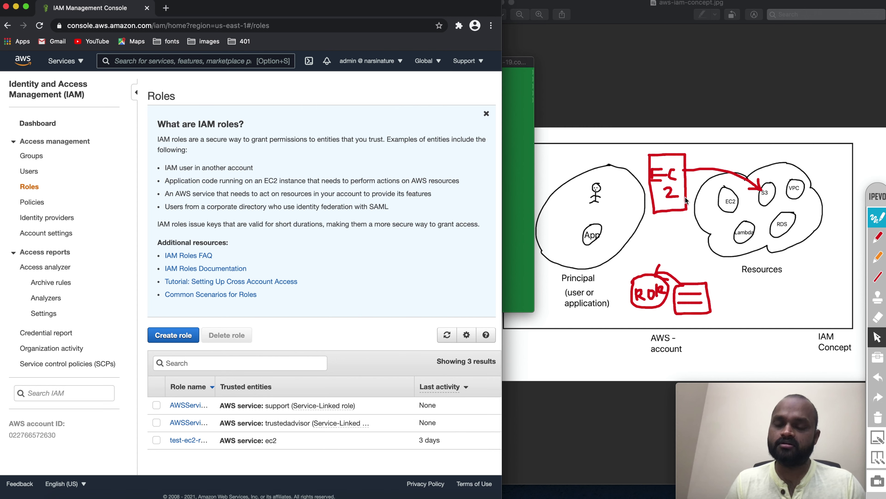
Step: Bring the SSH terminal window to the front and move it lower over the IAM Roles page
click(513, 139)
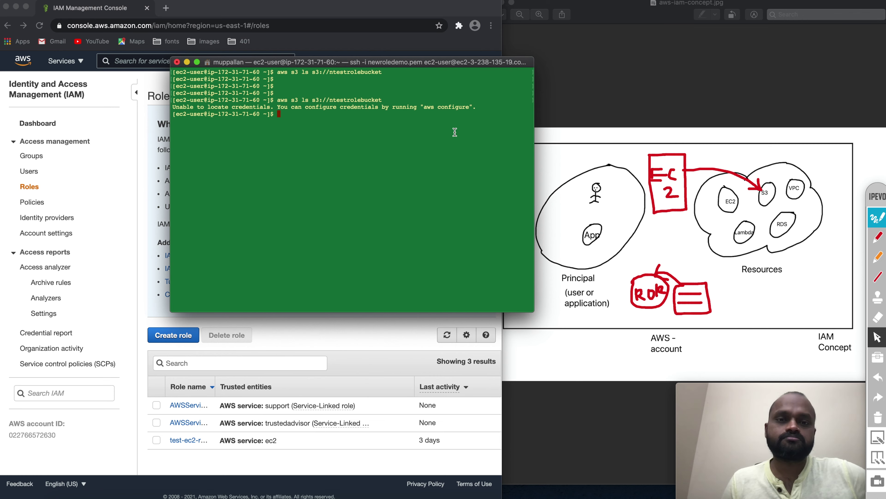
drag(326, 63, 277, 183)
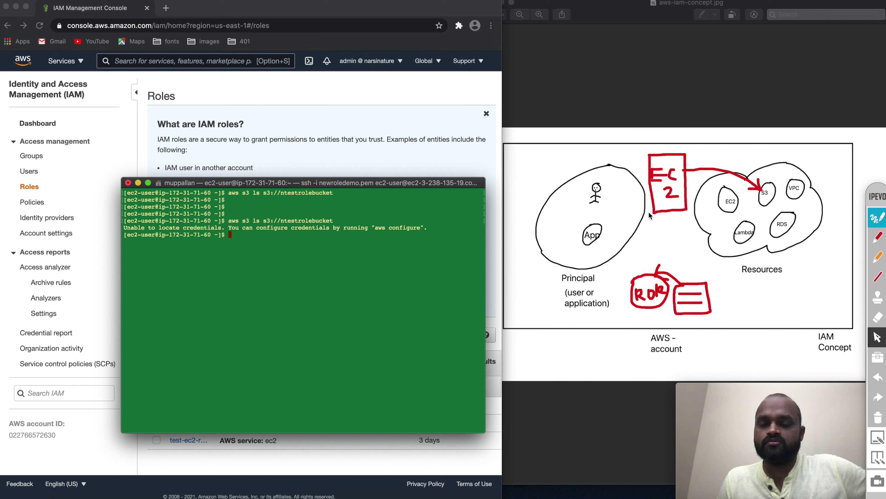